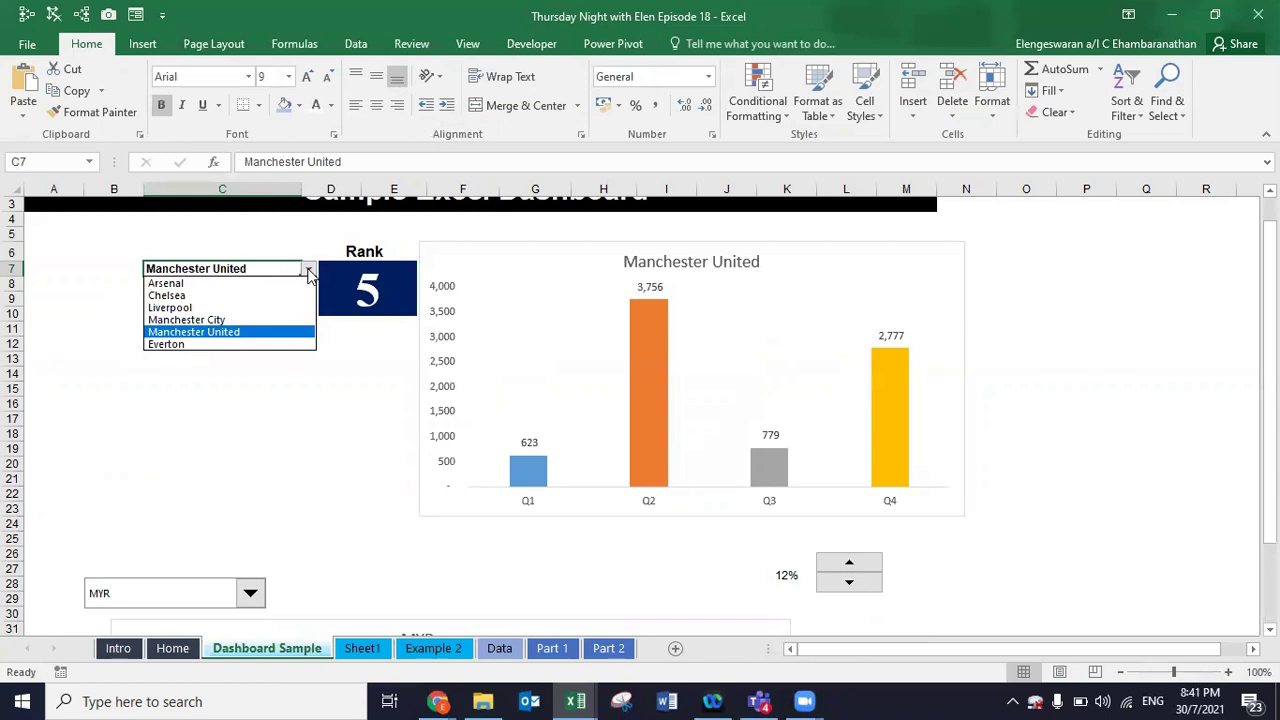
# - On the sample dashboard, set the team selector to Liverpool and the currency selector to USD
pyautogui.click(228, 306)
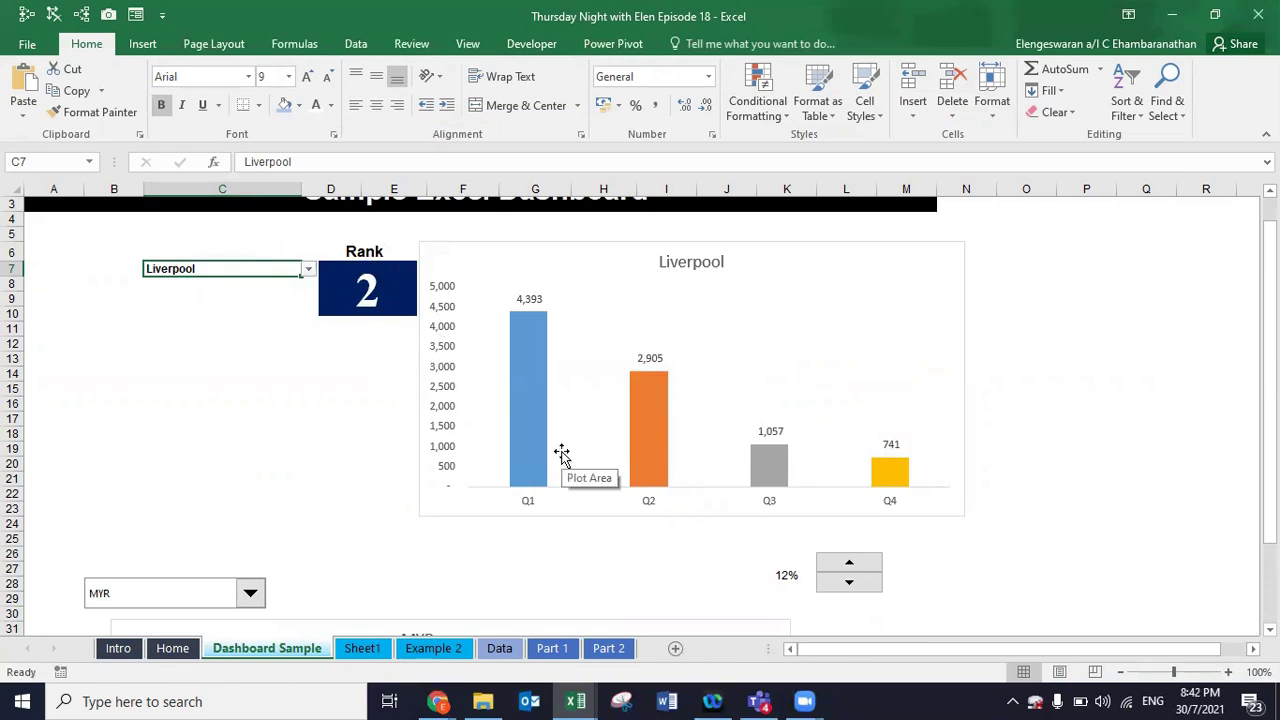
pyautogui.scroll(-3, 561, 451)
pyautogui.scroll(-4, 561, 451)
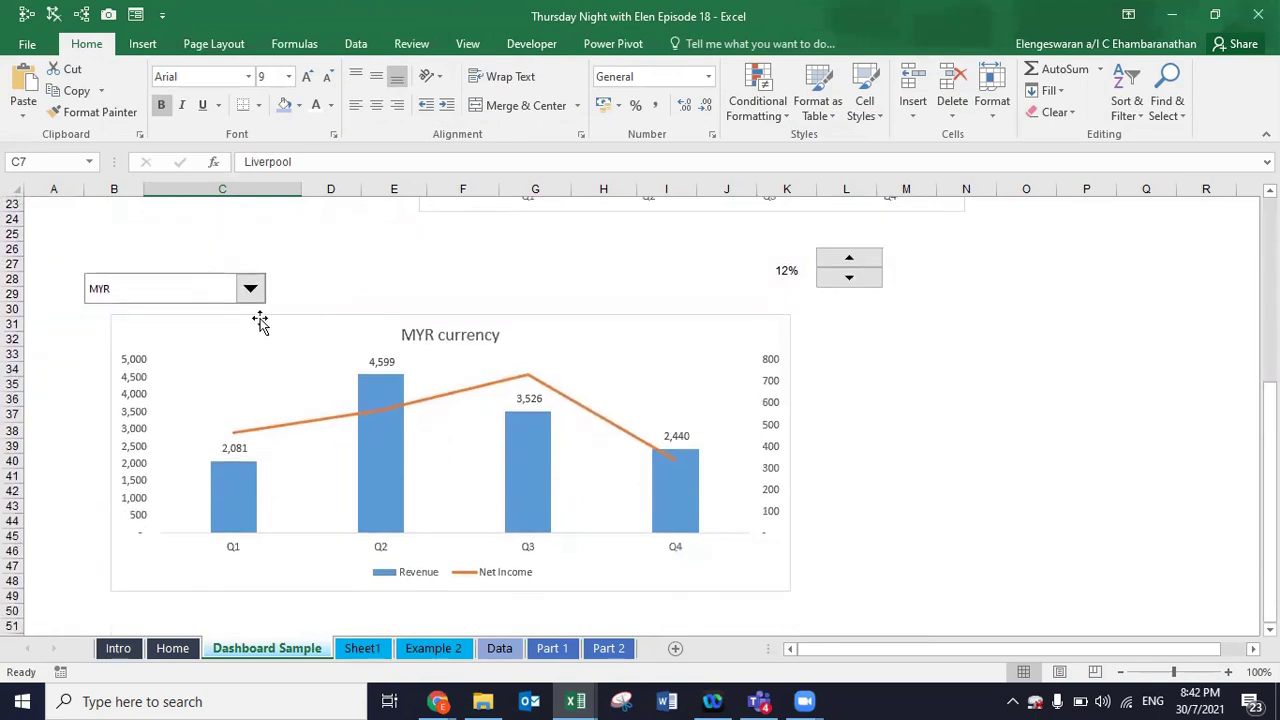
pyautogui.click(250, 289)
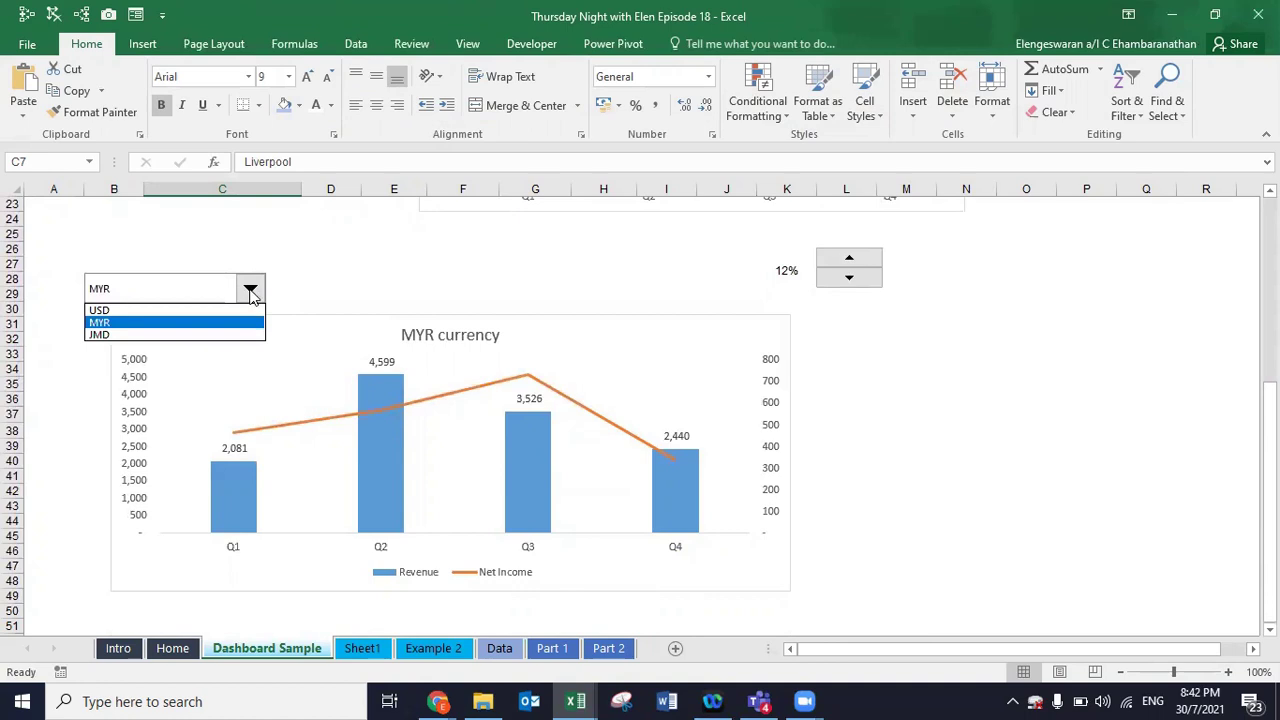
pyautogui.click(198, 312)
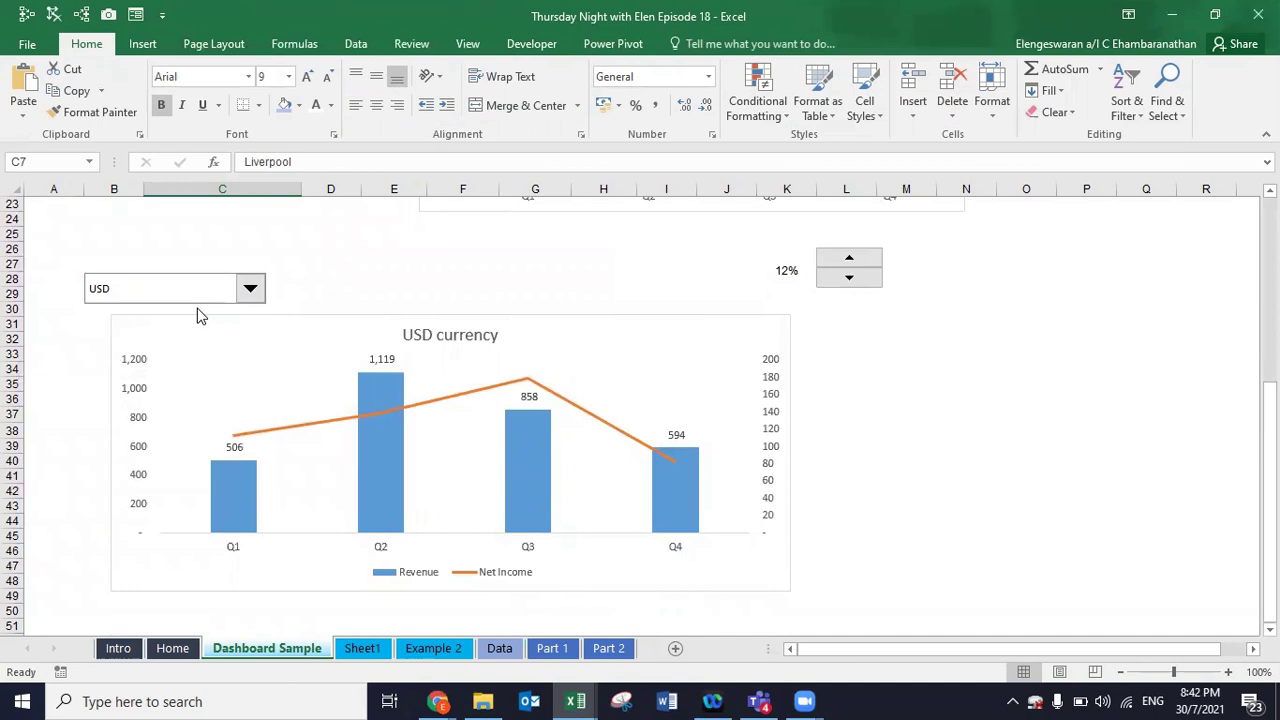
# - Switch to the Episode 27 workbook and insert a new blank worksheet before the Home sheet
pyautogui.scroll(7, 198, 316)
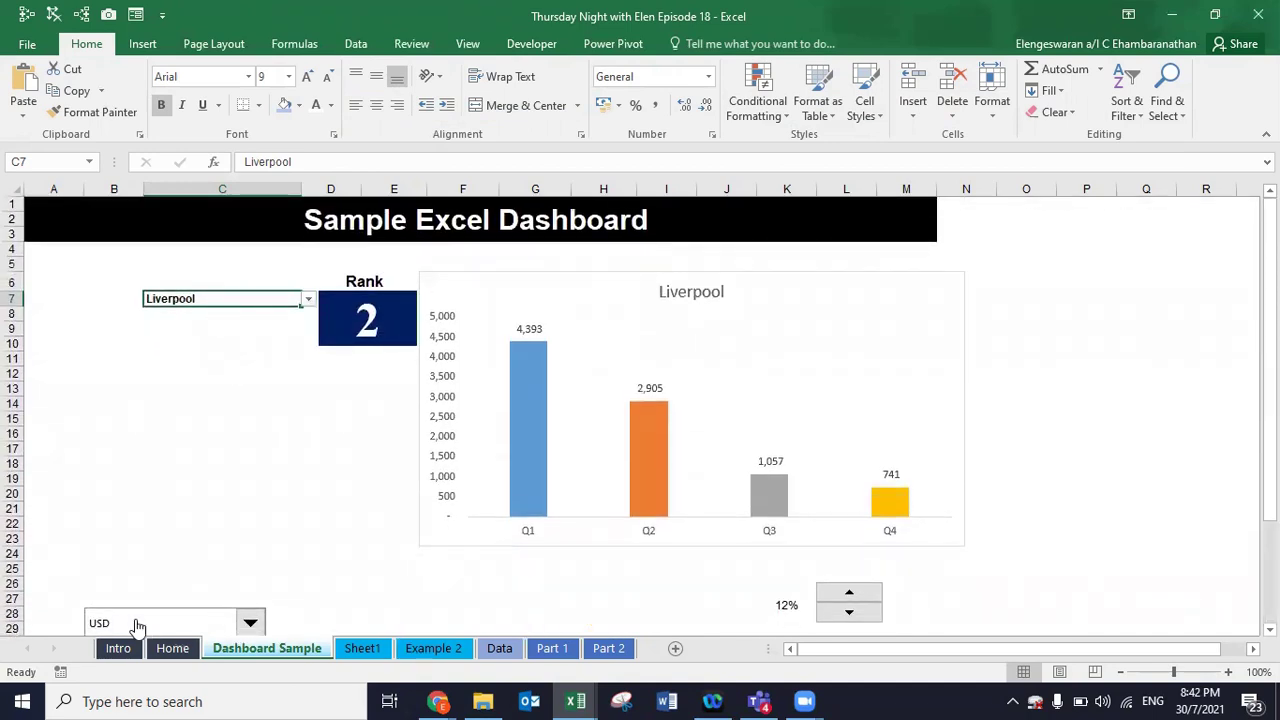
pyautogui.hotkey('alt', 'Tab')
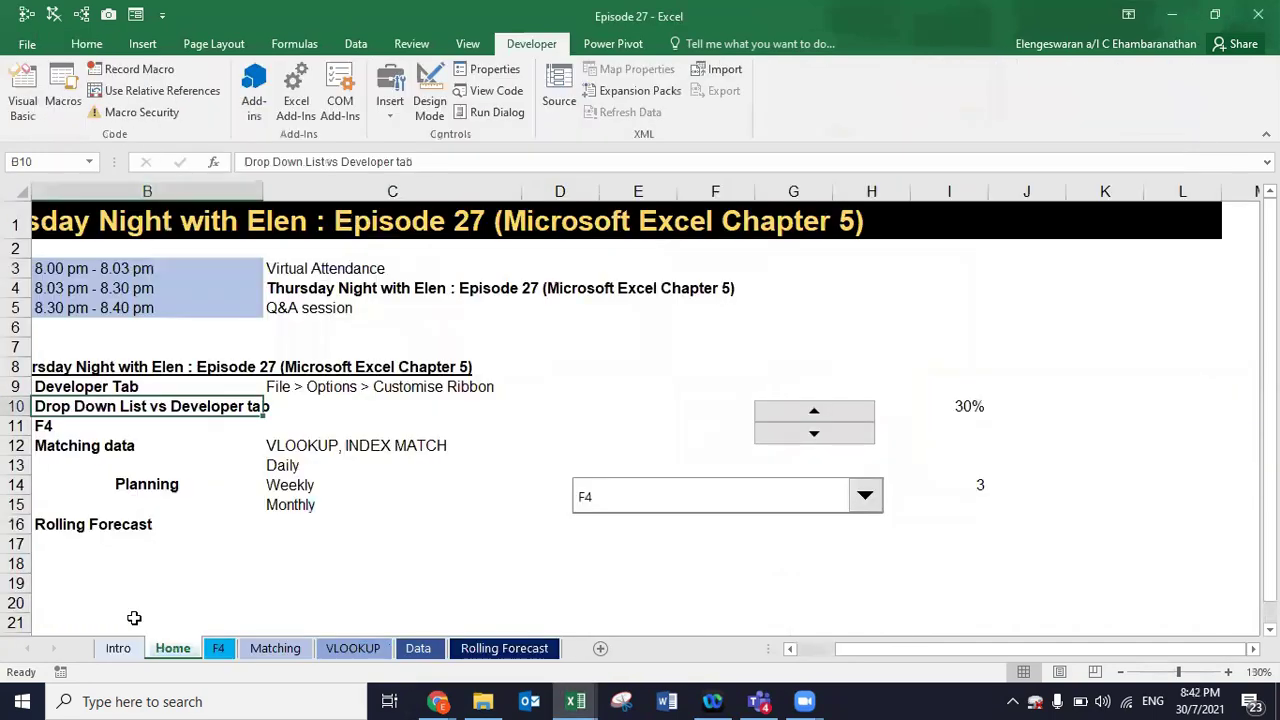
pyautogui.hotkey('shift', 'F11')
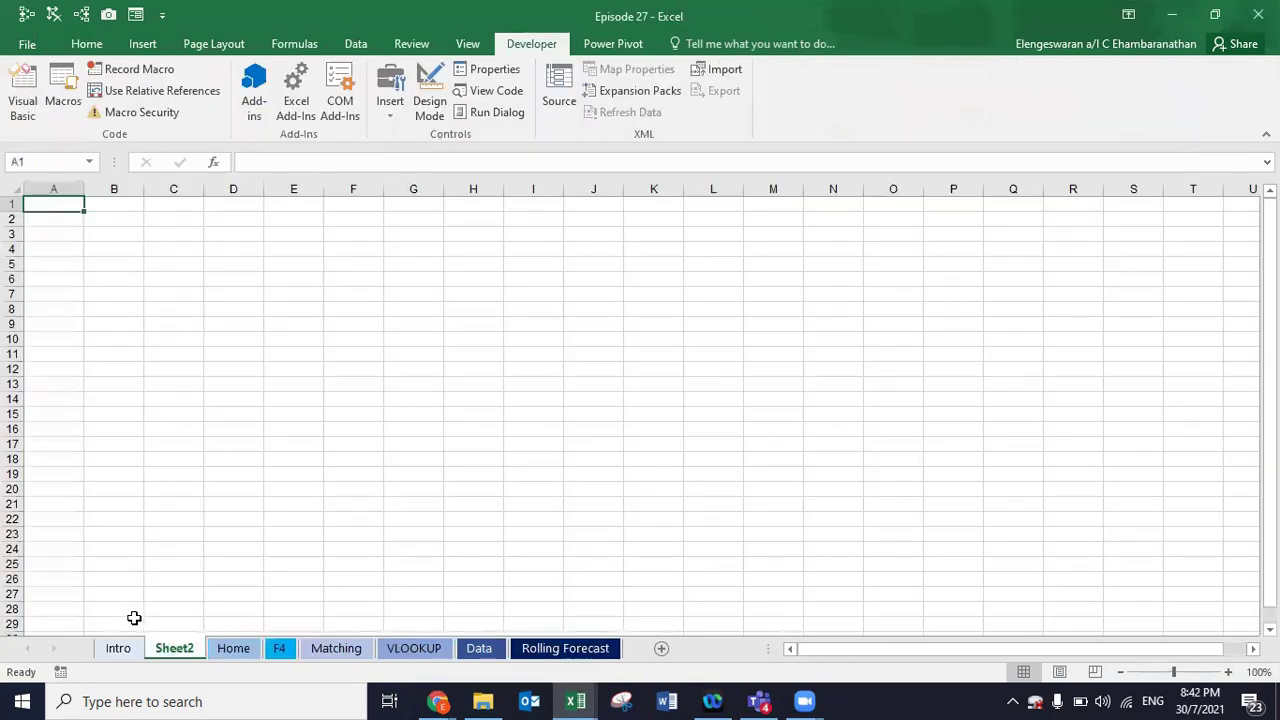
# - Copy the team names in B2:B4 of the Episode 18 workbook's Sheet1 to cell B2 of the new Episode 27 sheet
pyautogui.hotkey('alt', 'Tab')
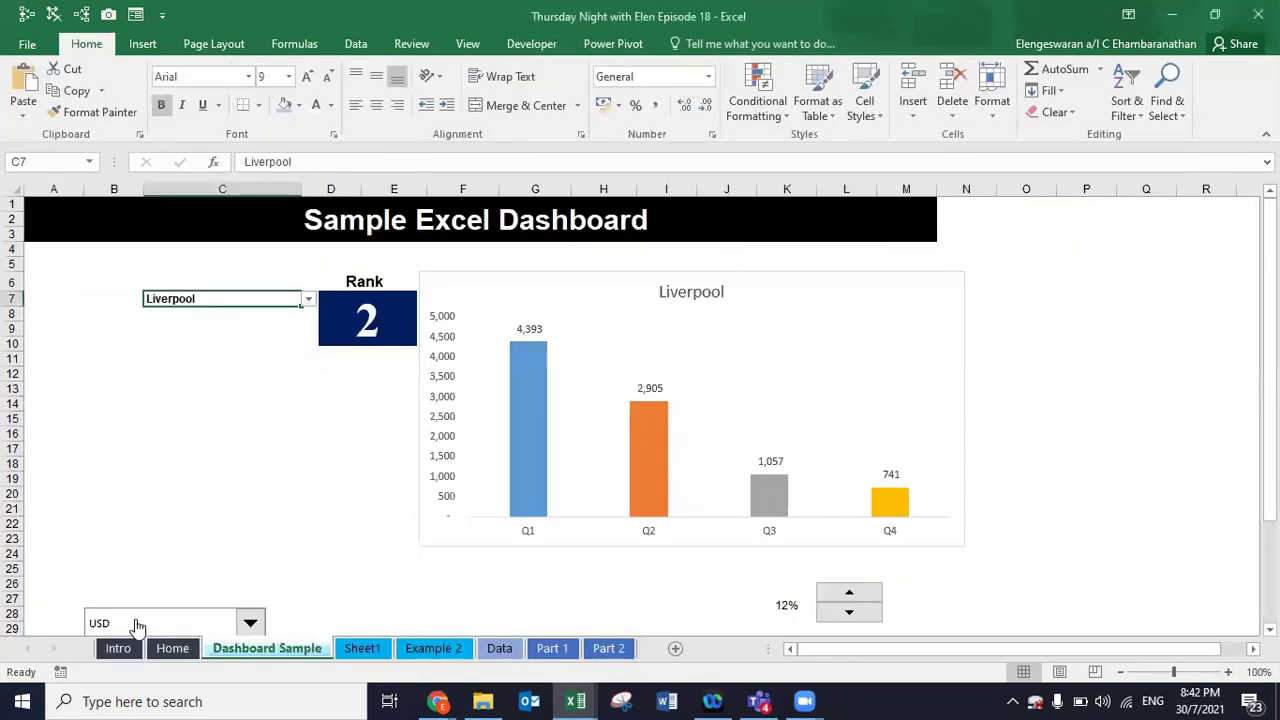
pyautogui.hotkey('ctrl', 'pageup')
pyautogui.hotkey('ctrl', 'pagedown')
pyautogui.hotkey('ctrl', 'pagedown')
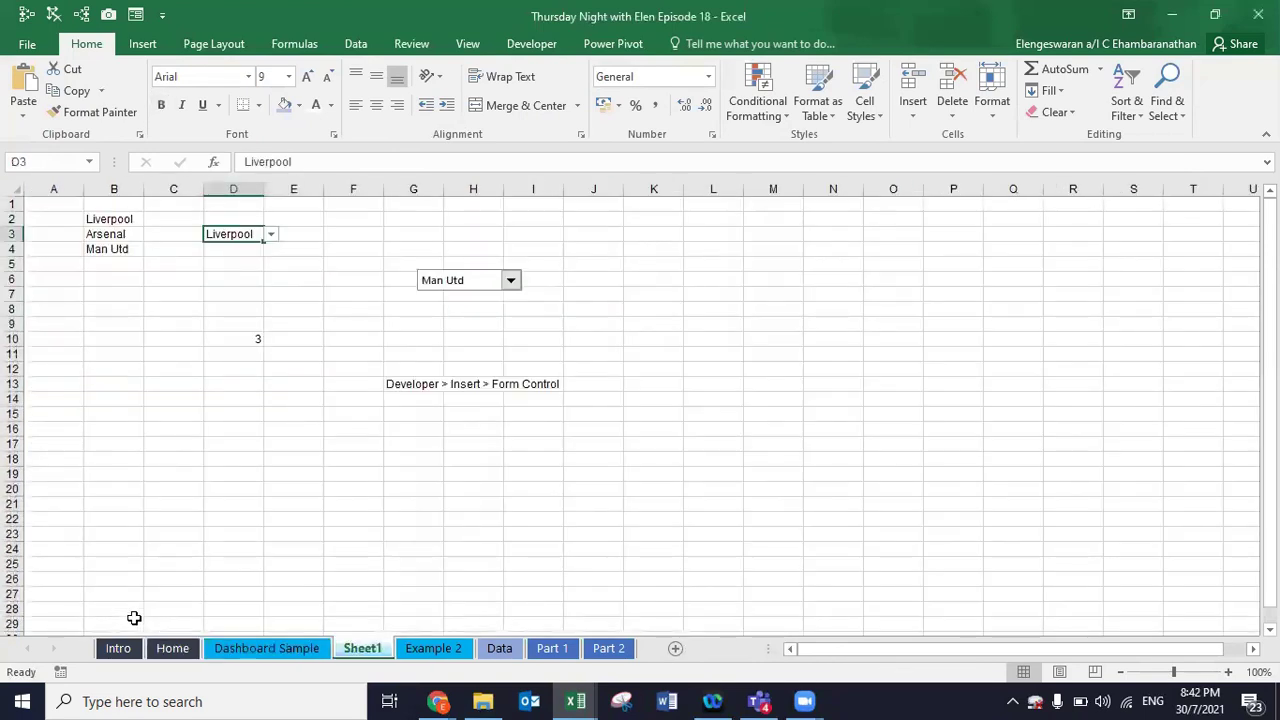
pyautogui.click(112, 220)
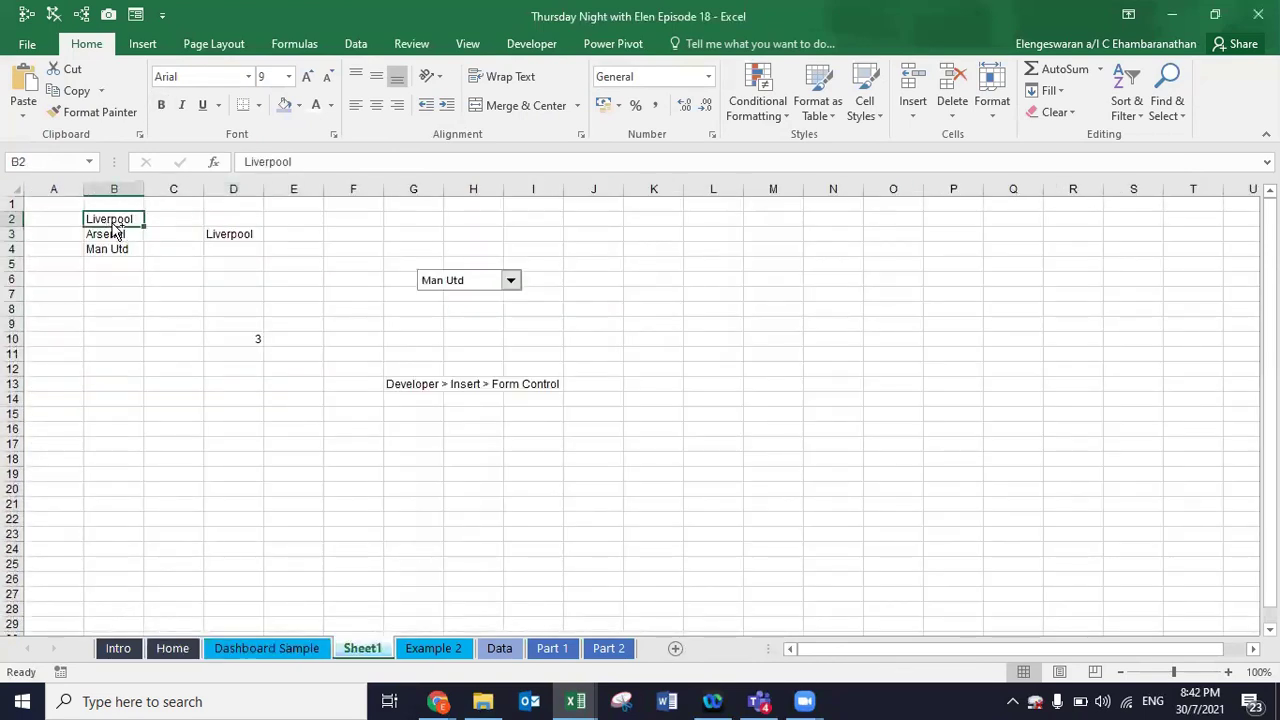
pyautogui.hotkey('shift', 'Down')
pyautogui.hotkey('shift', 'Down')
pyautogui.hotkey('ctrl', 'c')
pyautogui.hotkey('alt', 'Tab')
pyautogui.click(112, 222)
pyautogui.hotkey('ctrl', 'v')
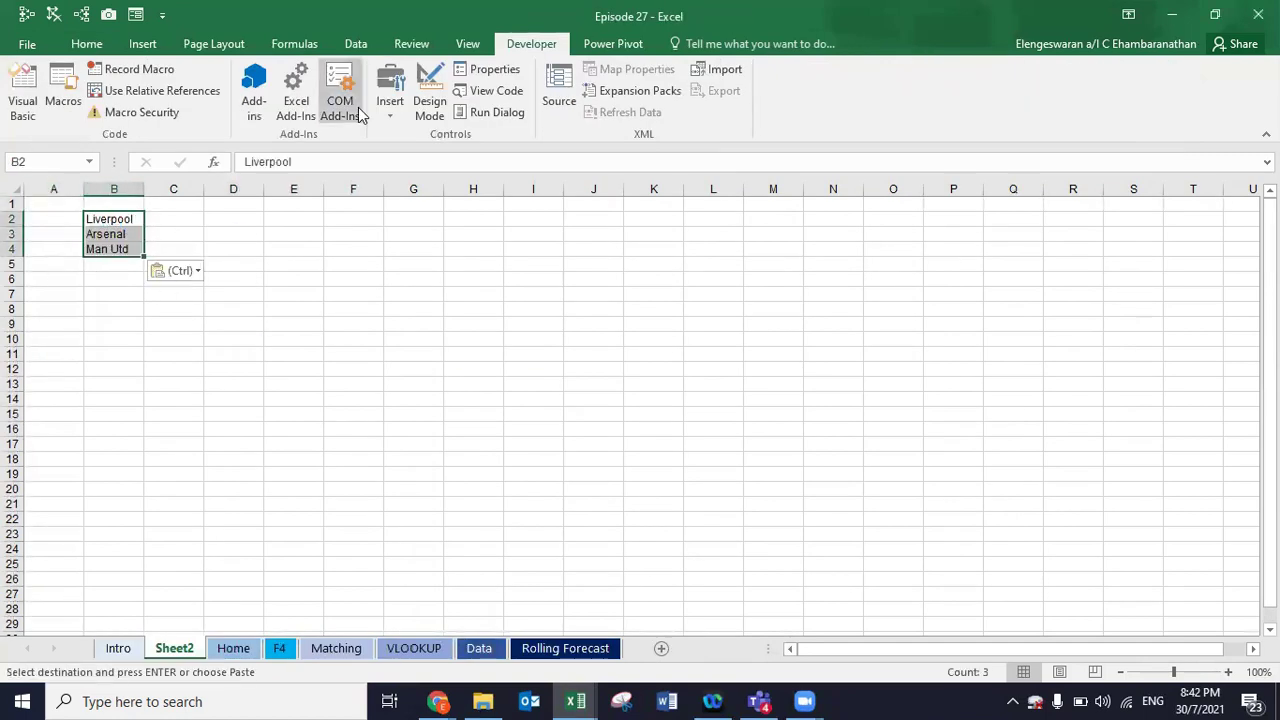
# - Add a list data validation to cell D8 with the source =$B$2:$B$4
pyautogui.click(246, 306)
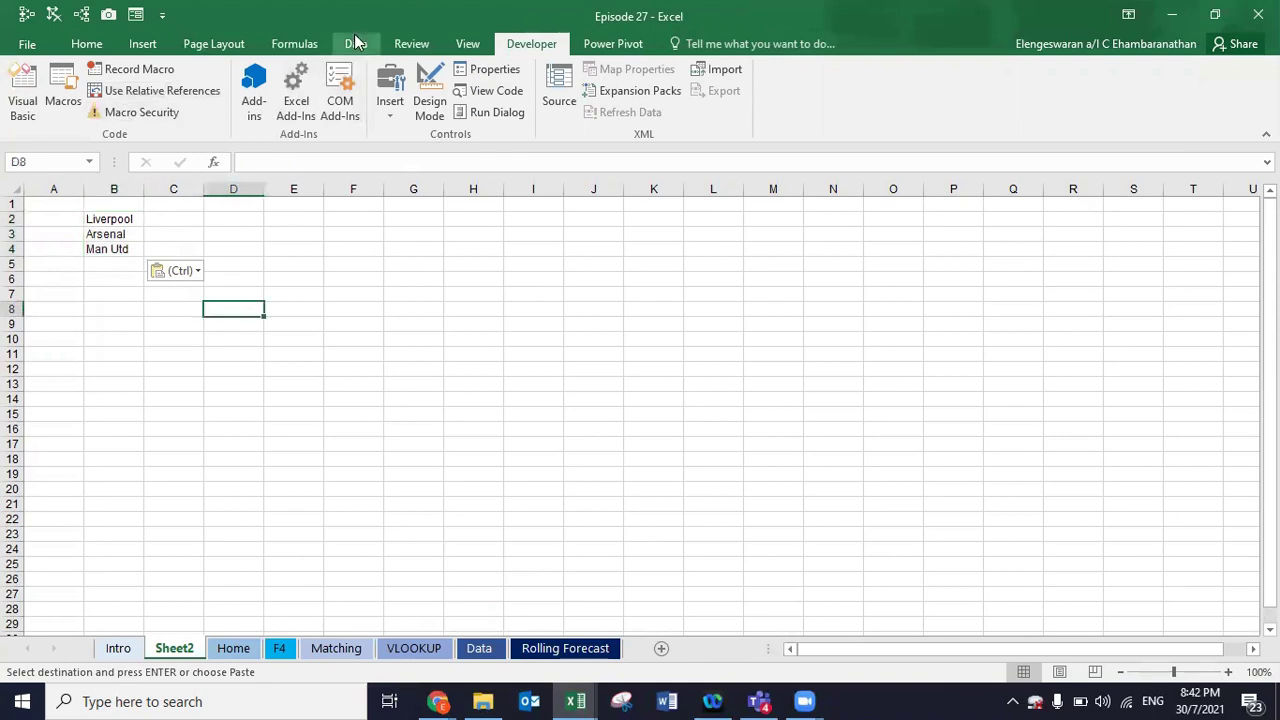
pyautogui.click(356, 43)
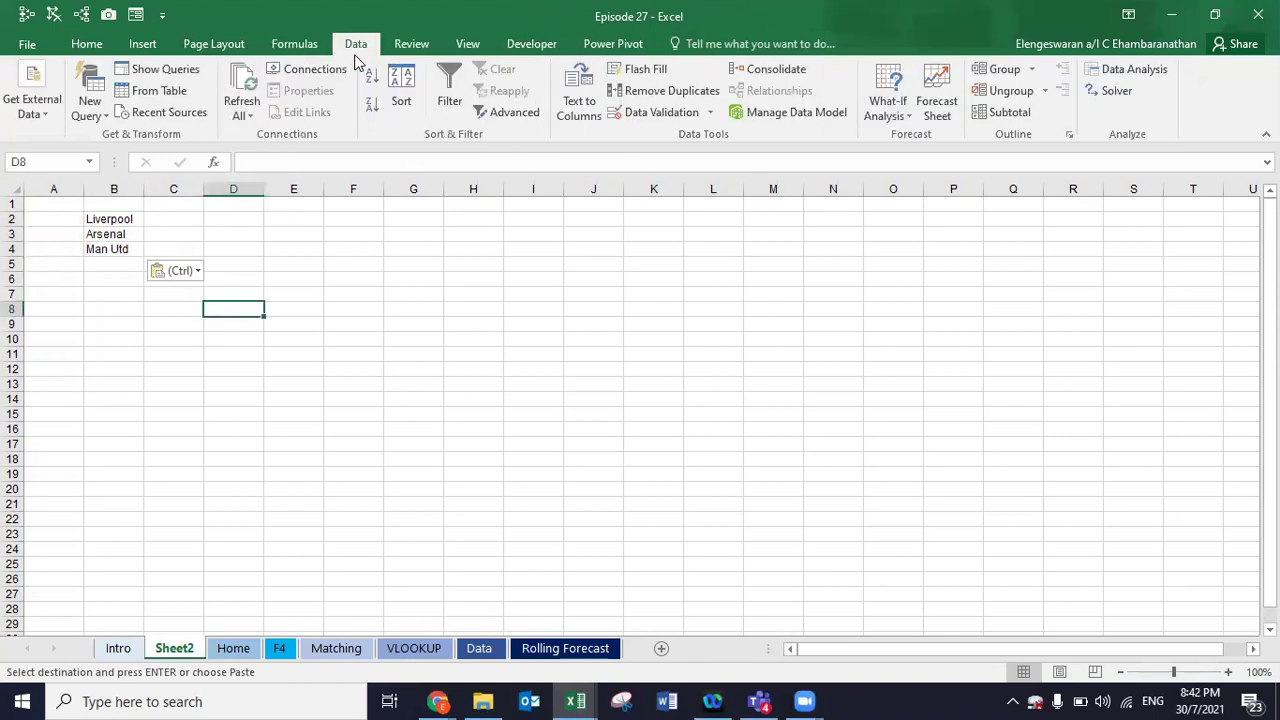
pyautogui.click(650, 114)
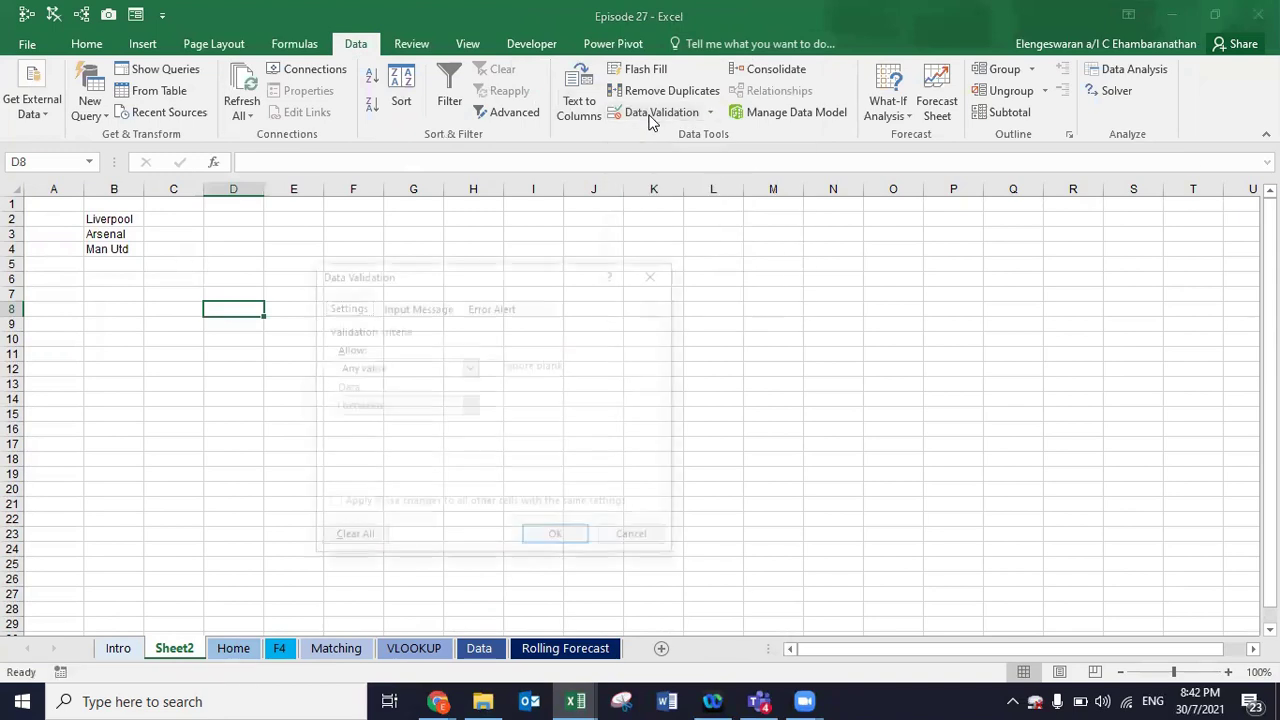
pyautogui.click(398, 367)
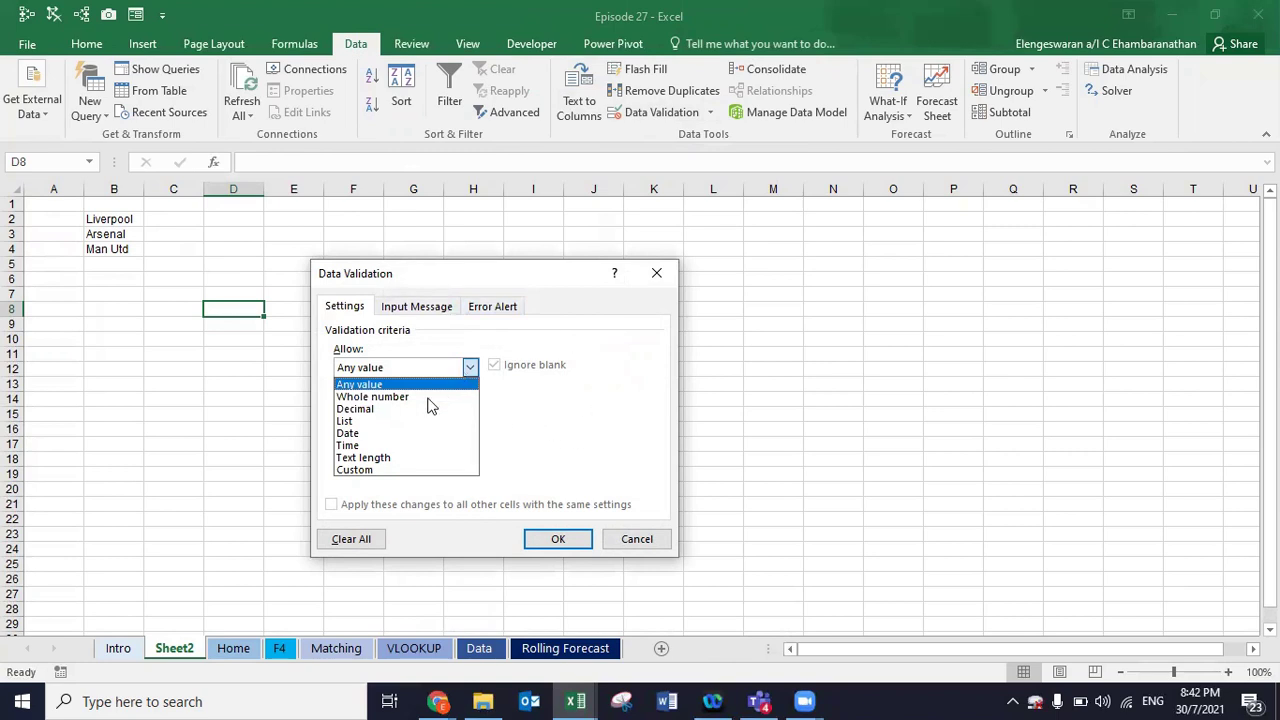
pyautogui.click(398, 427)
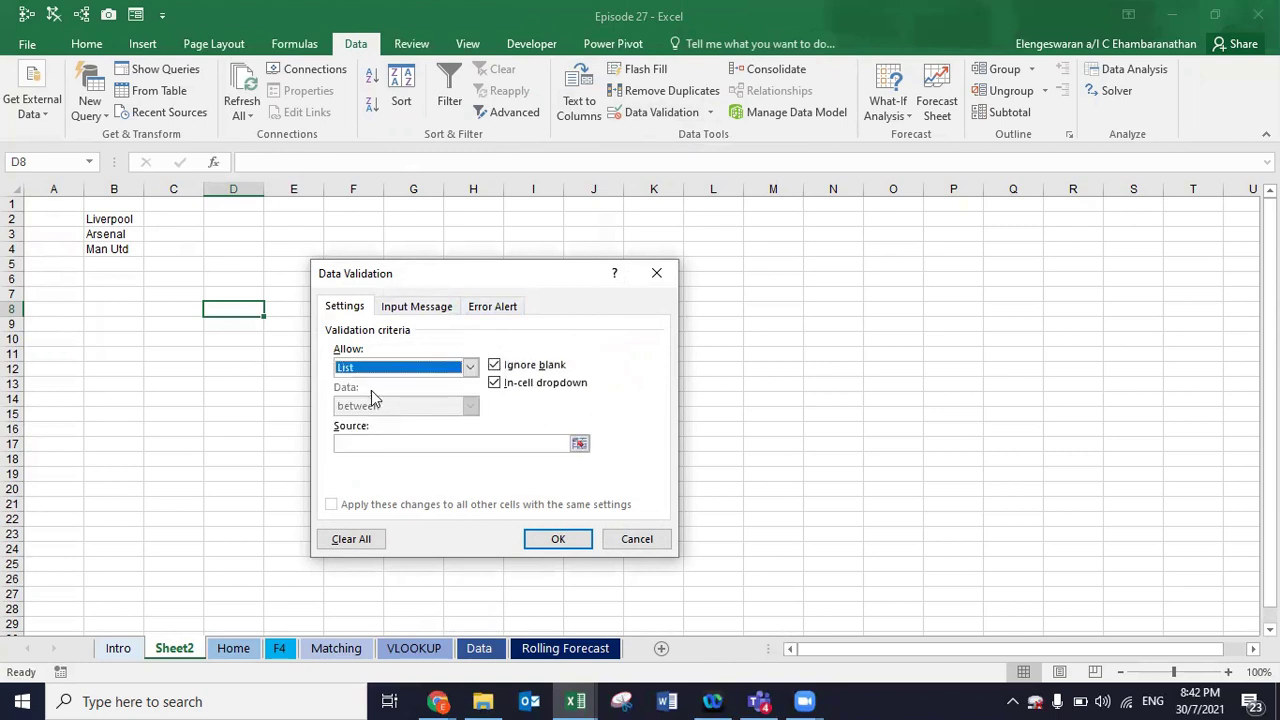
pyautogui.click(363, 443)
pyautogui.moveTo(108, 218); pyautogui.dragTo(98, 249)
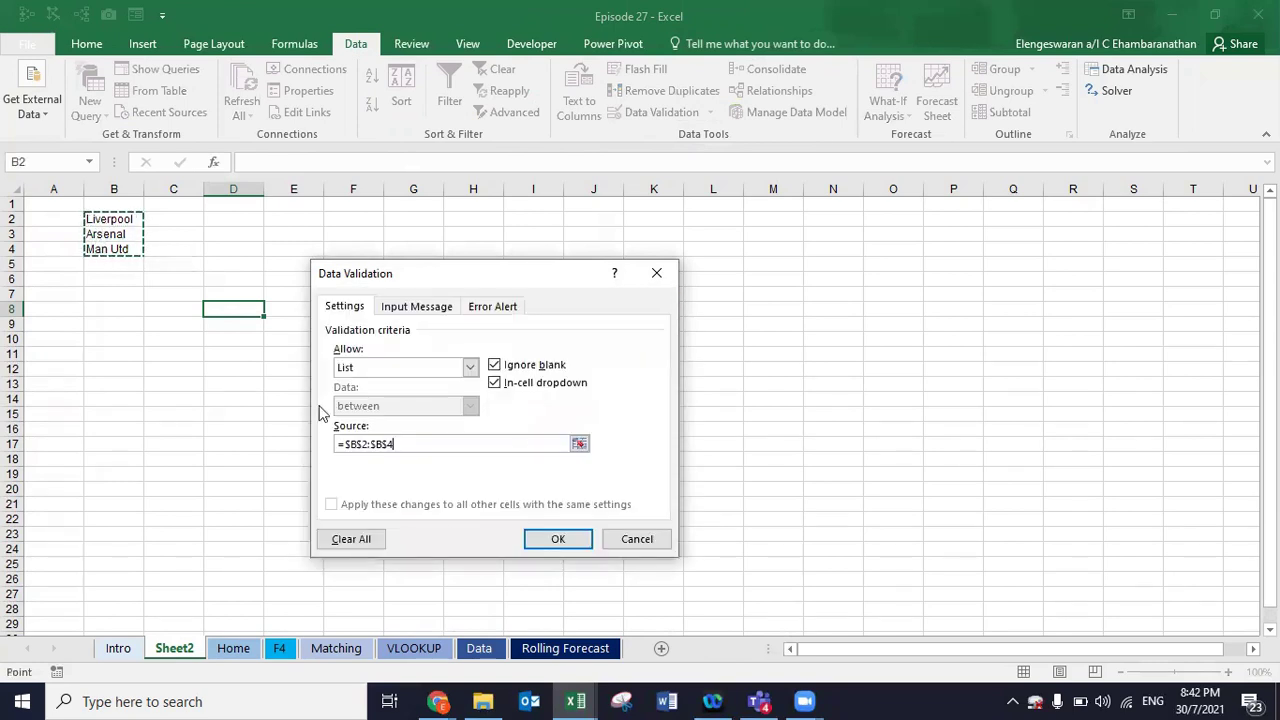
pyautogui.click(551, 535)
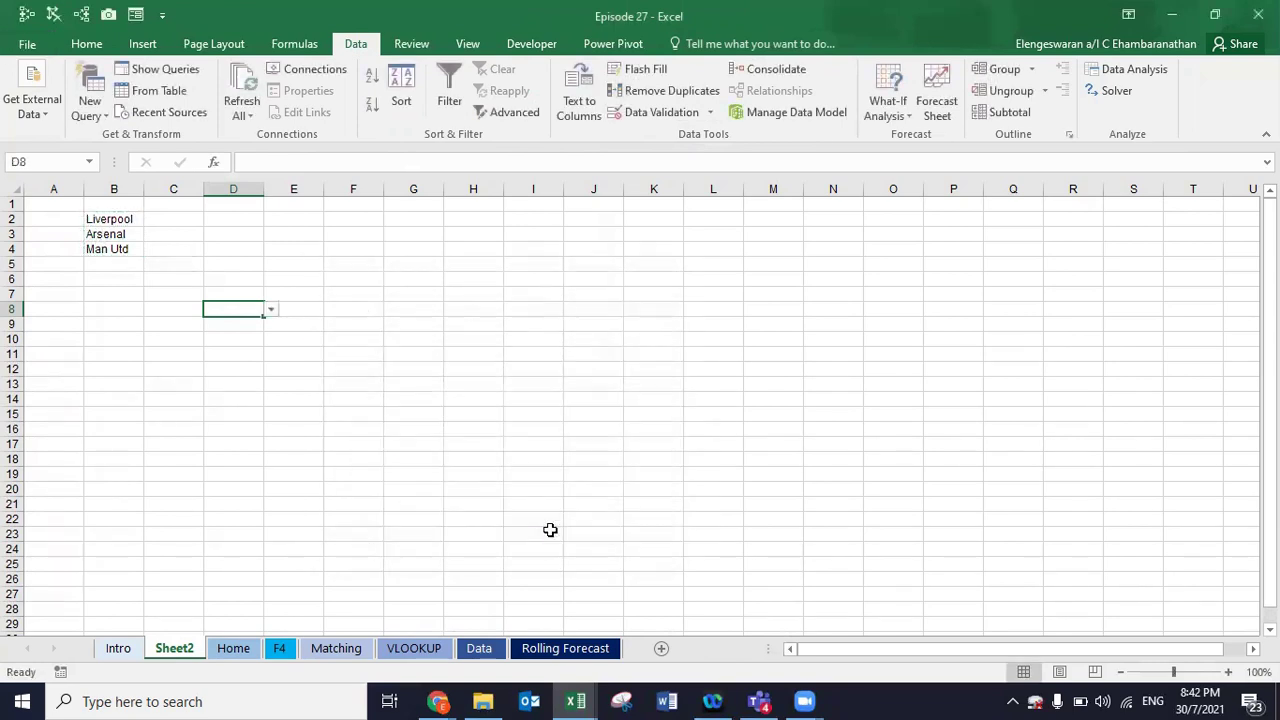
# - Try out the drop-down in D8 by picking different teams, ending with Arsenal
pyautogui.click(271, 310)
pyautogui.click(260, 324)
pyautogui.click(271, 311)
pyautogui.click(248, 337)
pyautogui.click(271, 310)
pyautogui.click(239, 354)
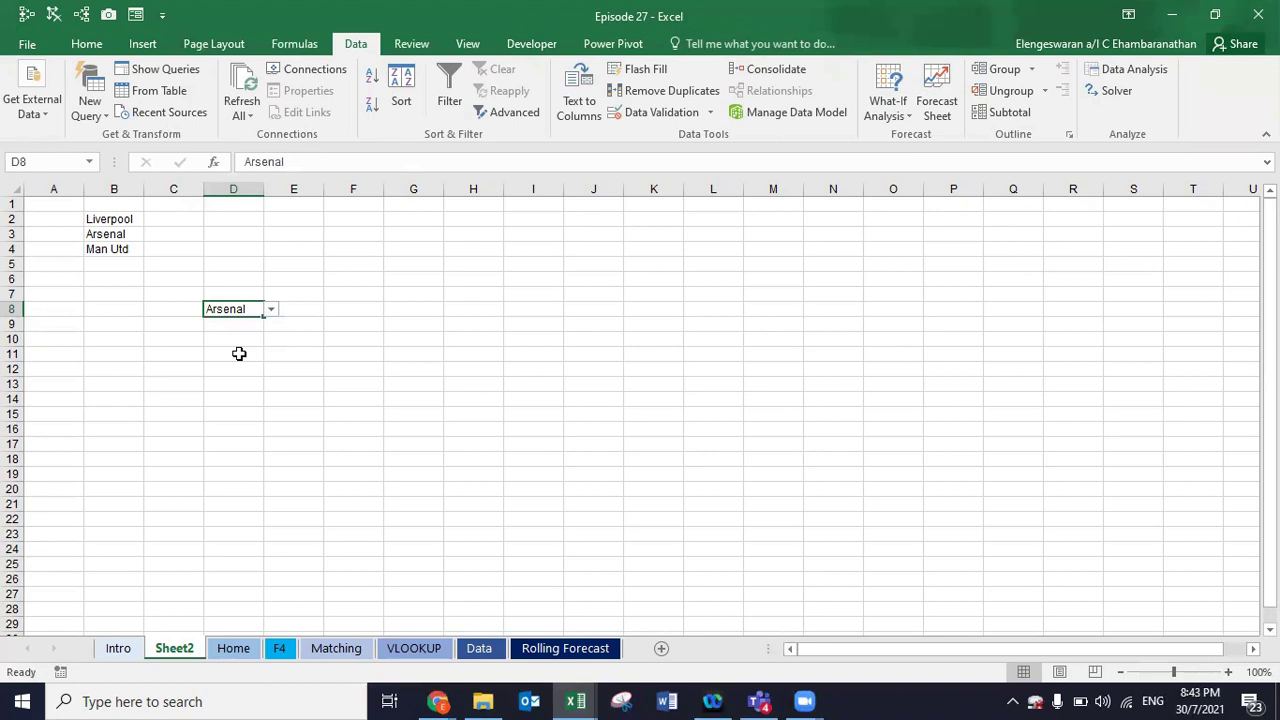
# - Extend the team list with Barcelona, Real Madrid and JDT in cells B5 to B7
pyautogui.click(112, 263)
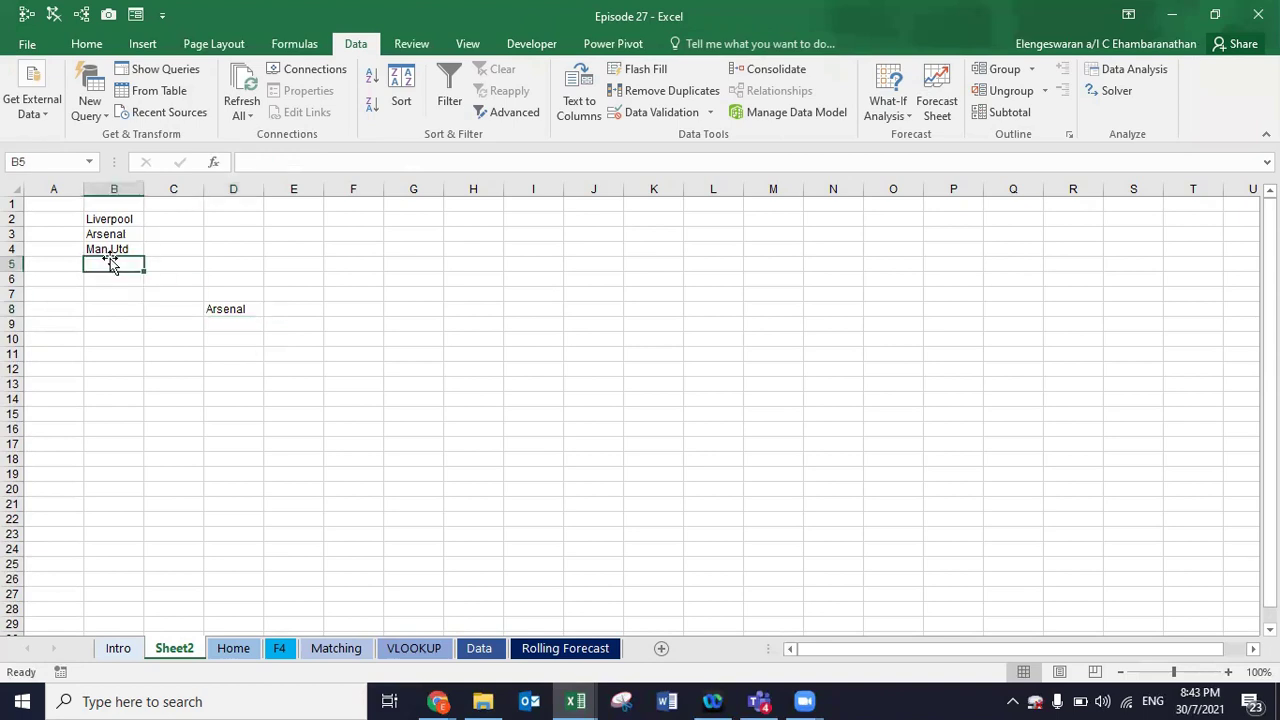
pyautogui.write('Barcelona')
pyautogui.press('Return')
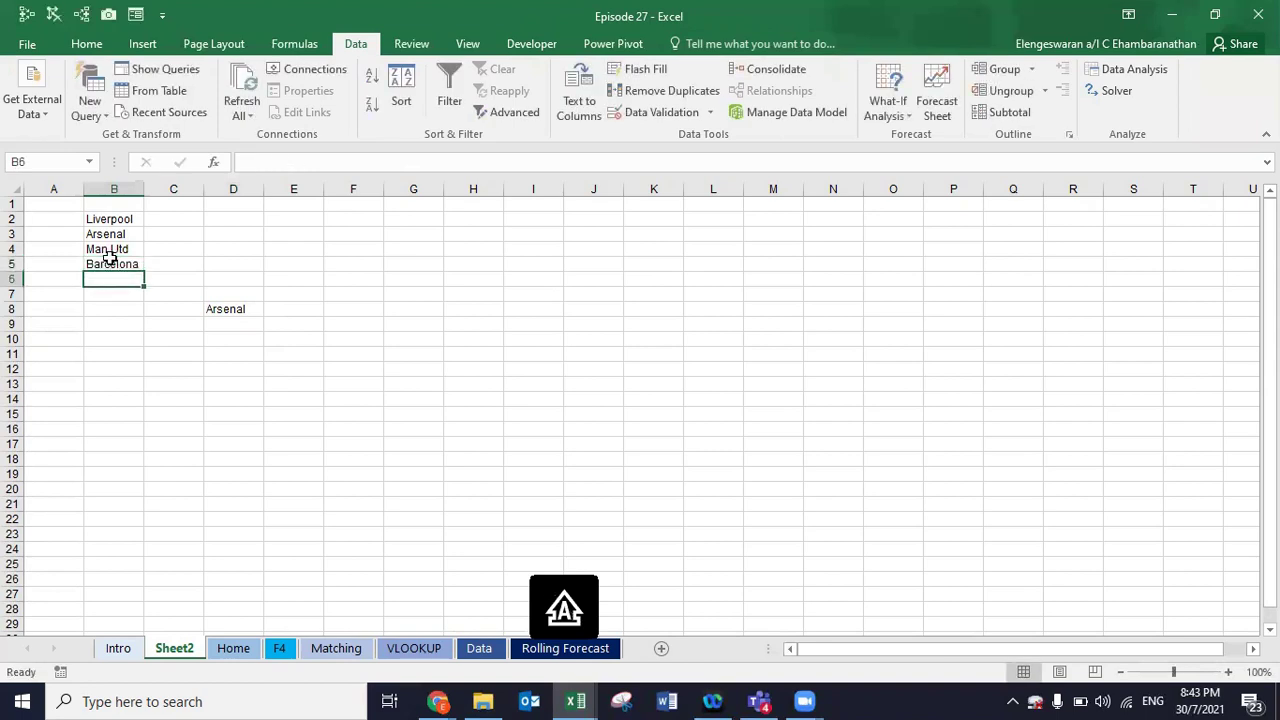
pyautogui.write('Real Madrid')
pyautogui.press('Return')
pyautogui.write('JDT')
pyautogui.press('Return')
# - Clear cell D8 and set up its list data validation with the source =$B$2:$B$7
pyautogui.press('Right')
pyautogui.press('Right')
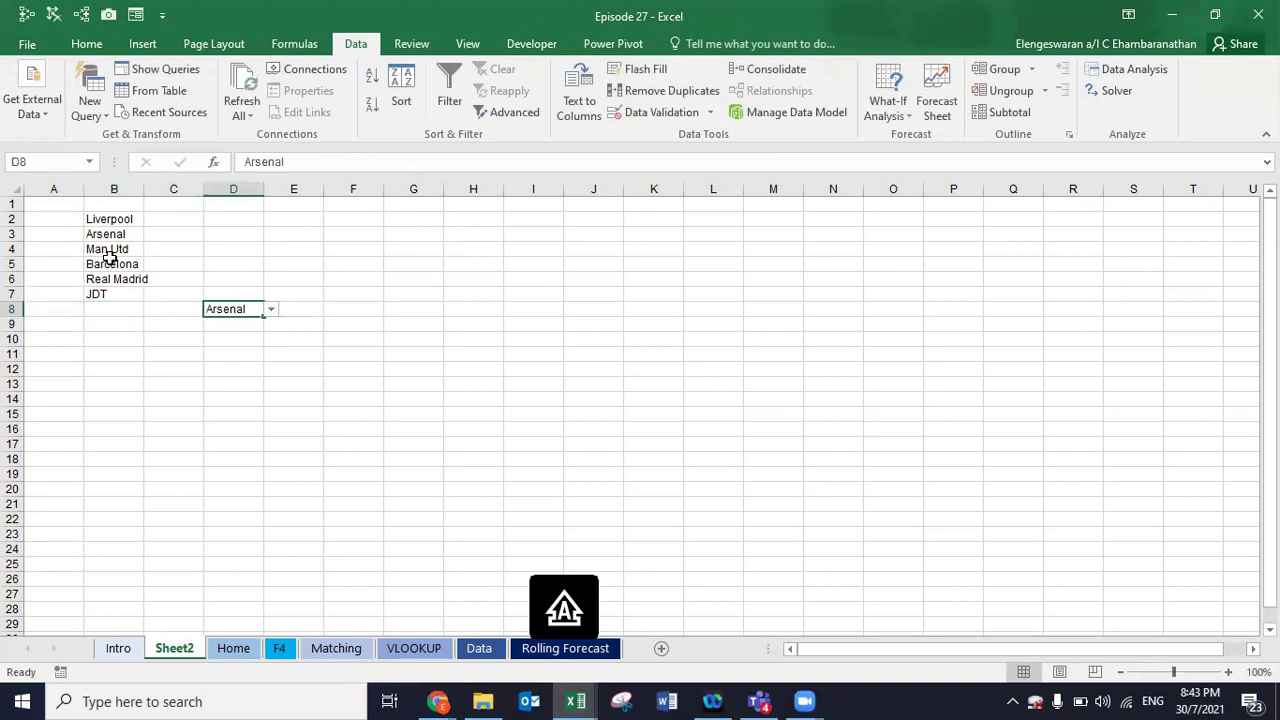
pyautogui.press('Delete')
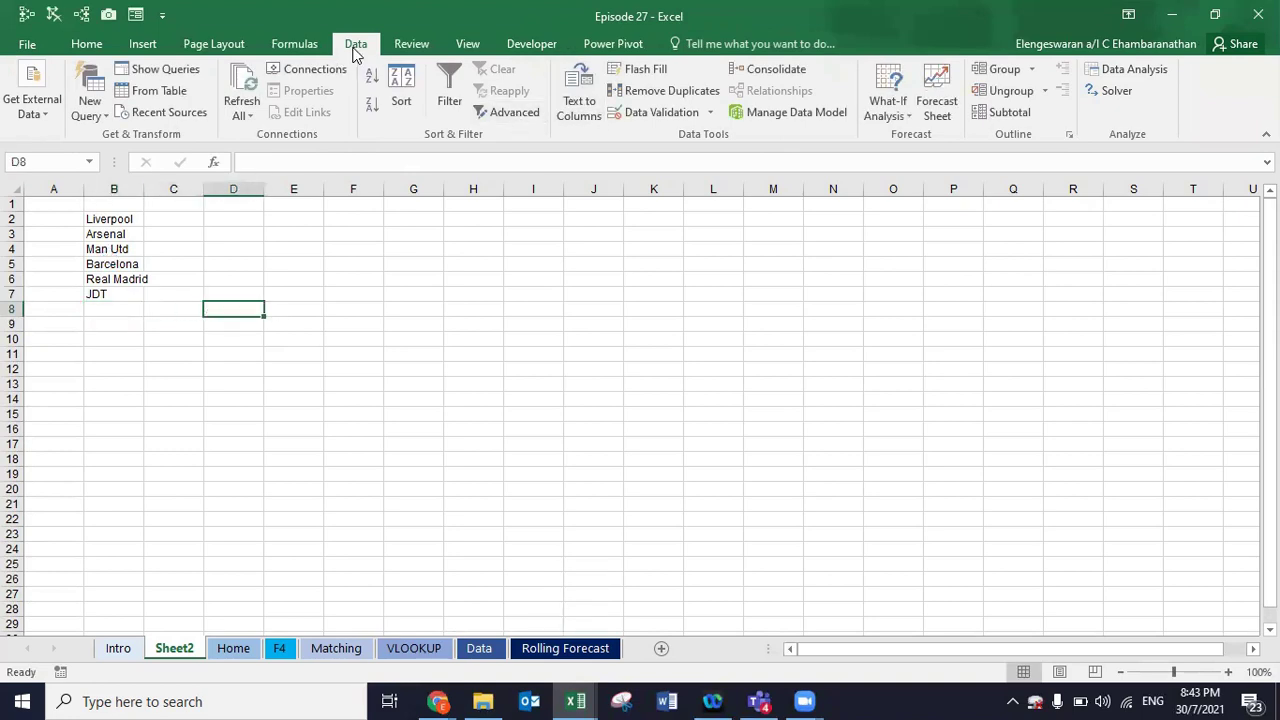
pyautogui.click(652, 114)
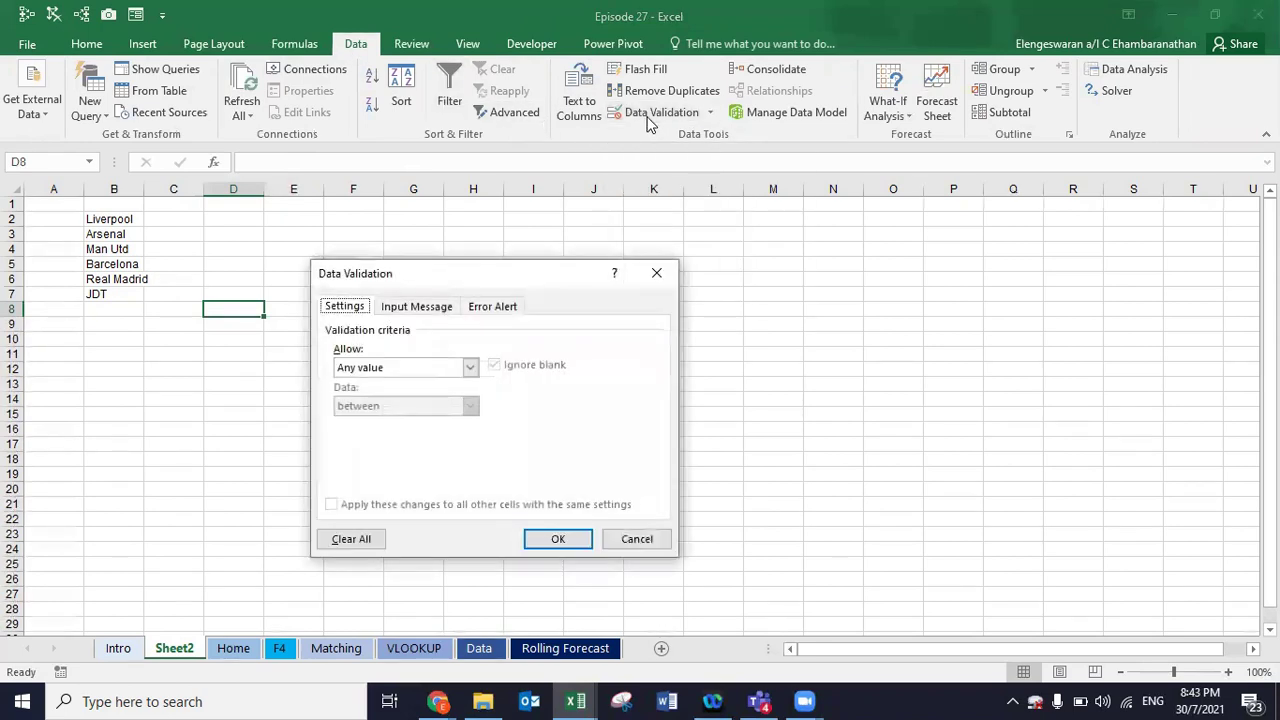
pyautogui.moveTo(400, 277); pyautogui.dragTo(364, 246)
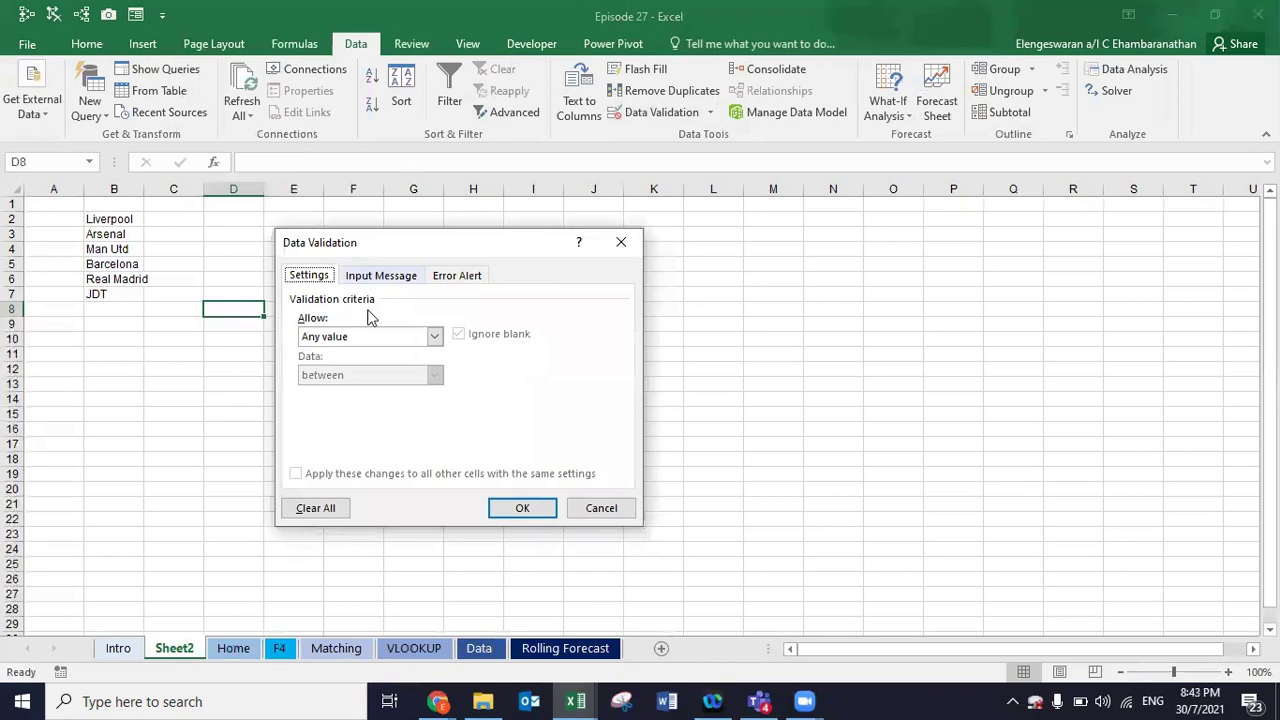
pyautogui.click(343, 340)
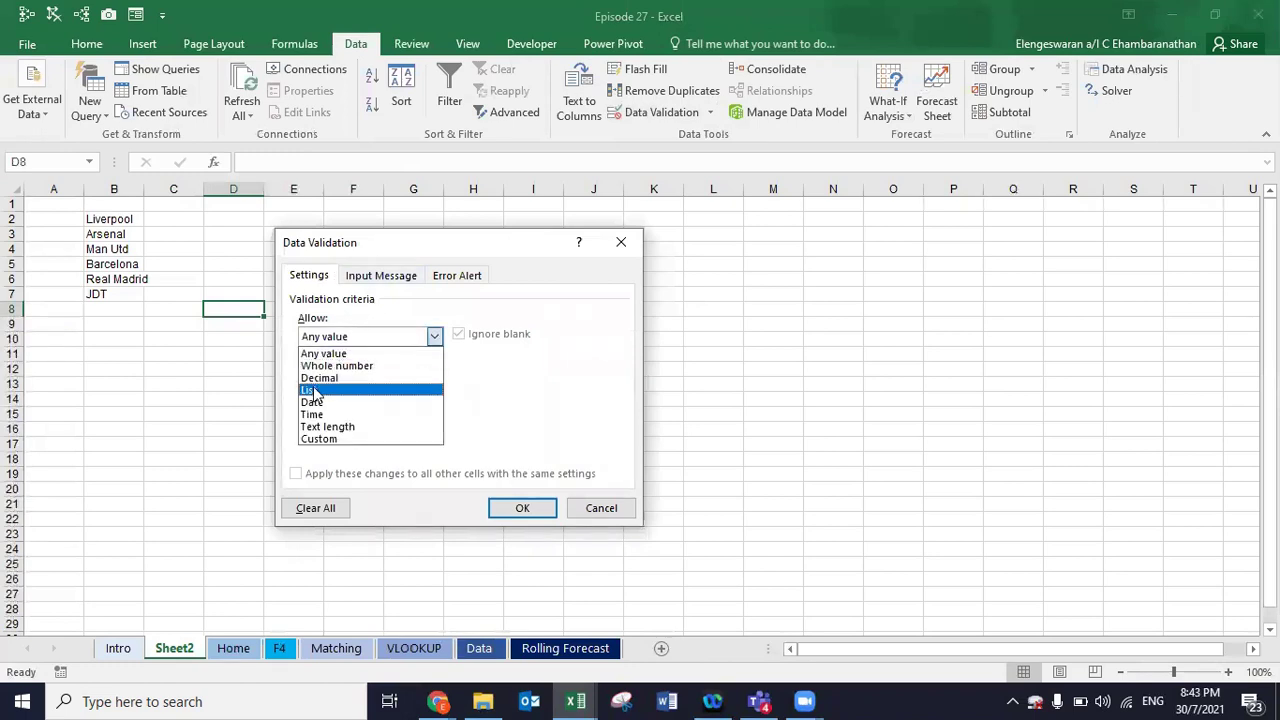
pyautogui.click(318, 396)
pyautogui.click(305, 412)
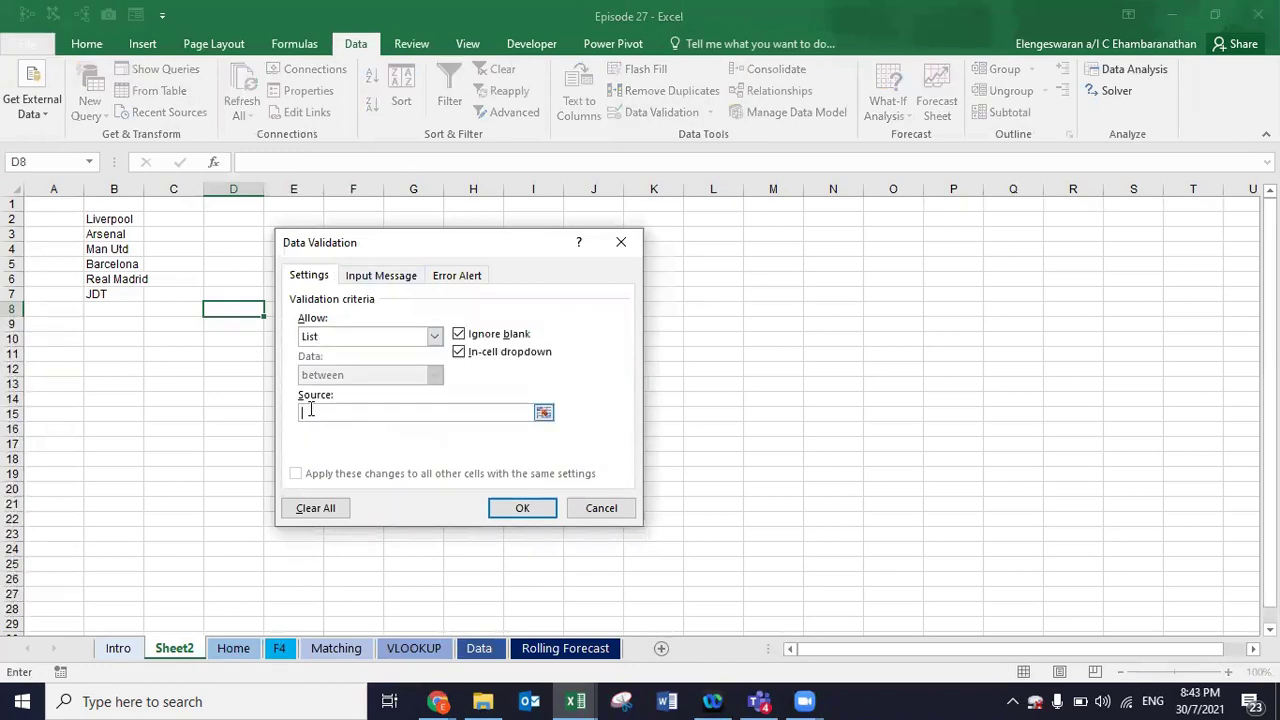
pyautogui.moveTo(112, 217); pyautogui.dragTo(128, 294)
pyautogui.click(518, 508)
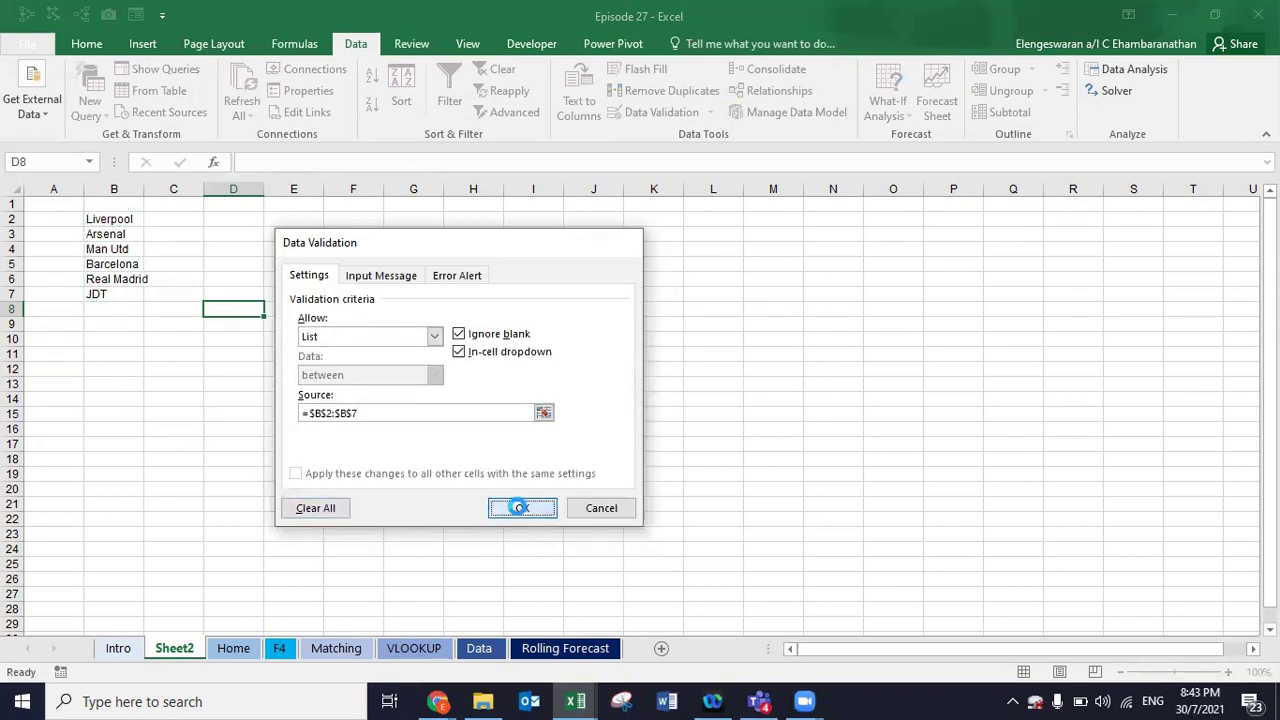
# - Test the drop-down in D8 by picking Liverpool and Arsenal, and leave it on JDT
pyautogui.click(270, 311)
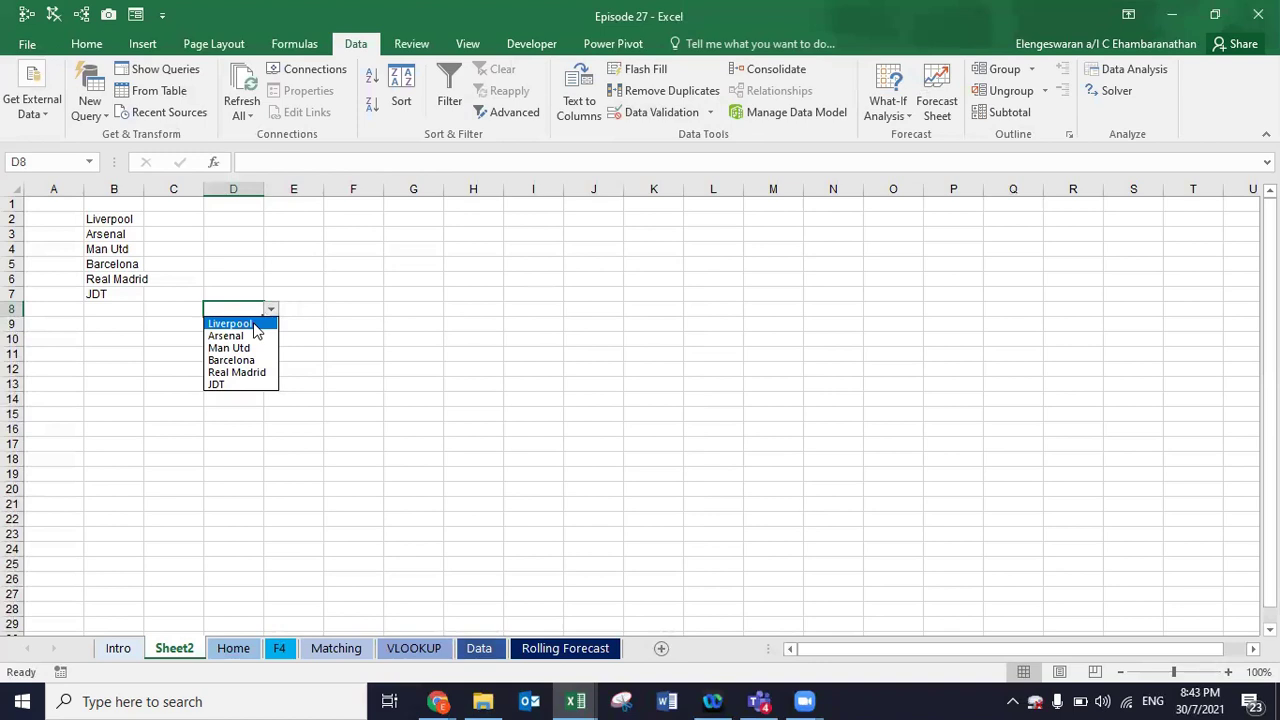
pyautogui.click(254, 324)
pyautogui.click(270, 311)
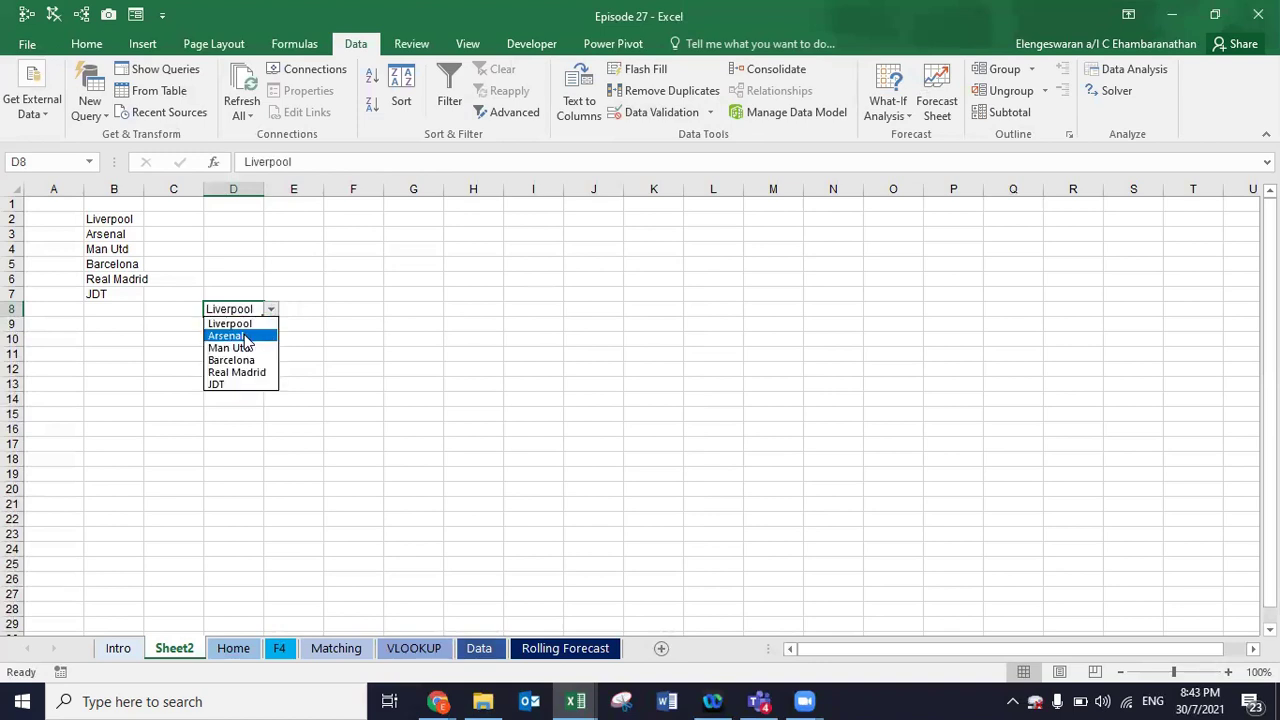
pyautogui.click(245, 335)
pyautogui.click(246, 338)
pyautogui.click(250, 308)
pyautogui.click(270, 311)
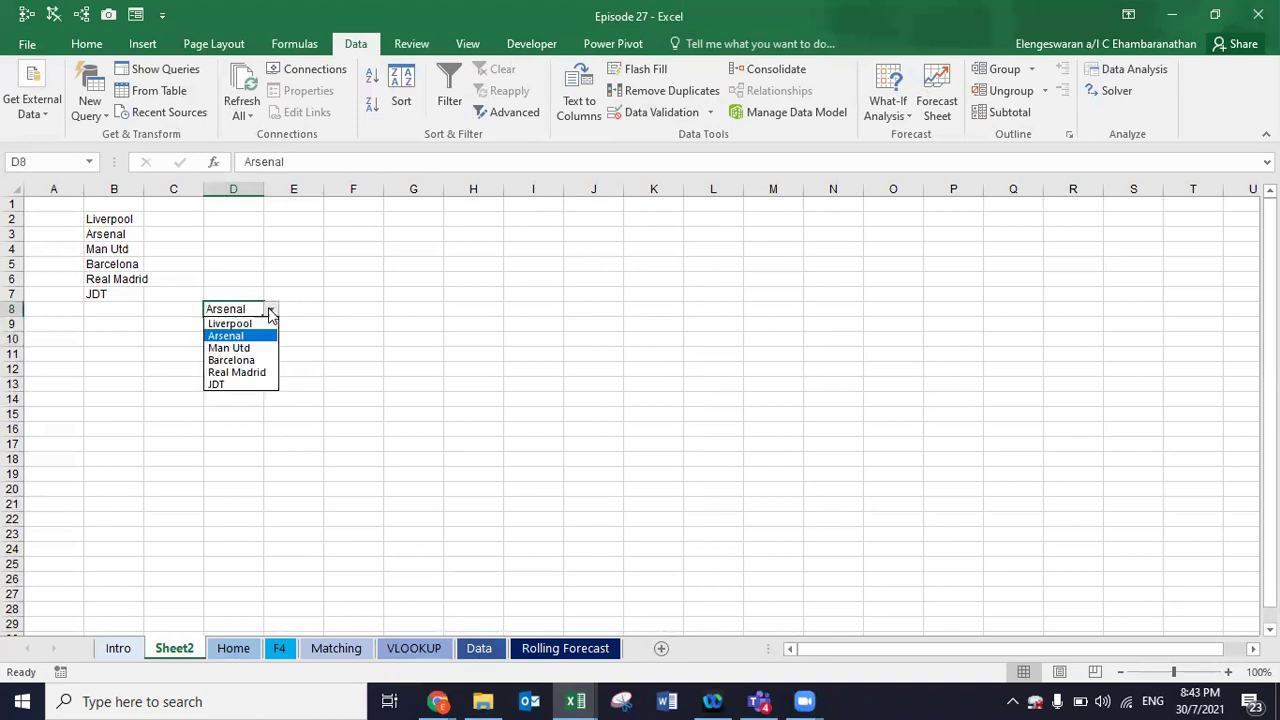
pyautogui.click(240, 385)
# - Enter the note "Data > Data Validation > List" in cell D7 and make it bold
pyautogui.click(234, 298)
pyautogui.write('d')
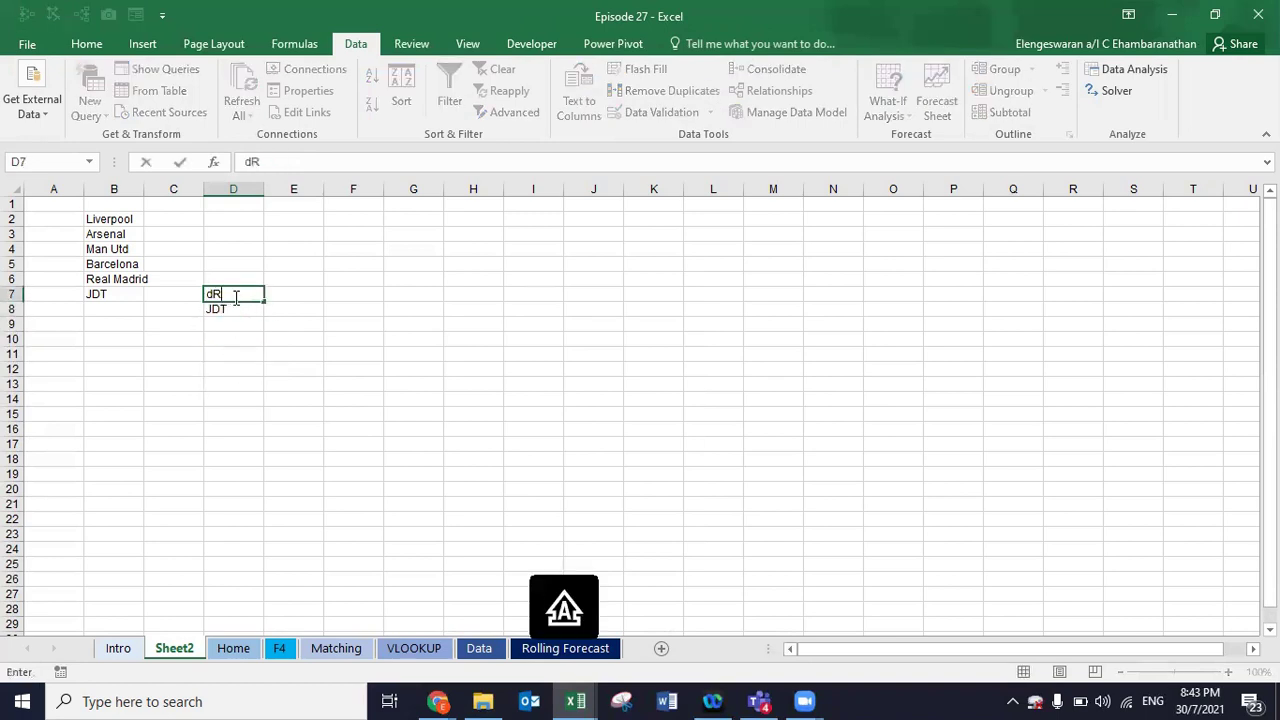
pyautogui.write('ata > Data Validation')
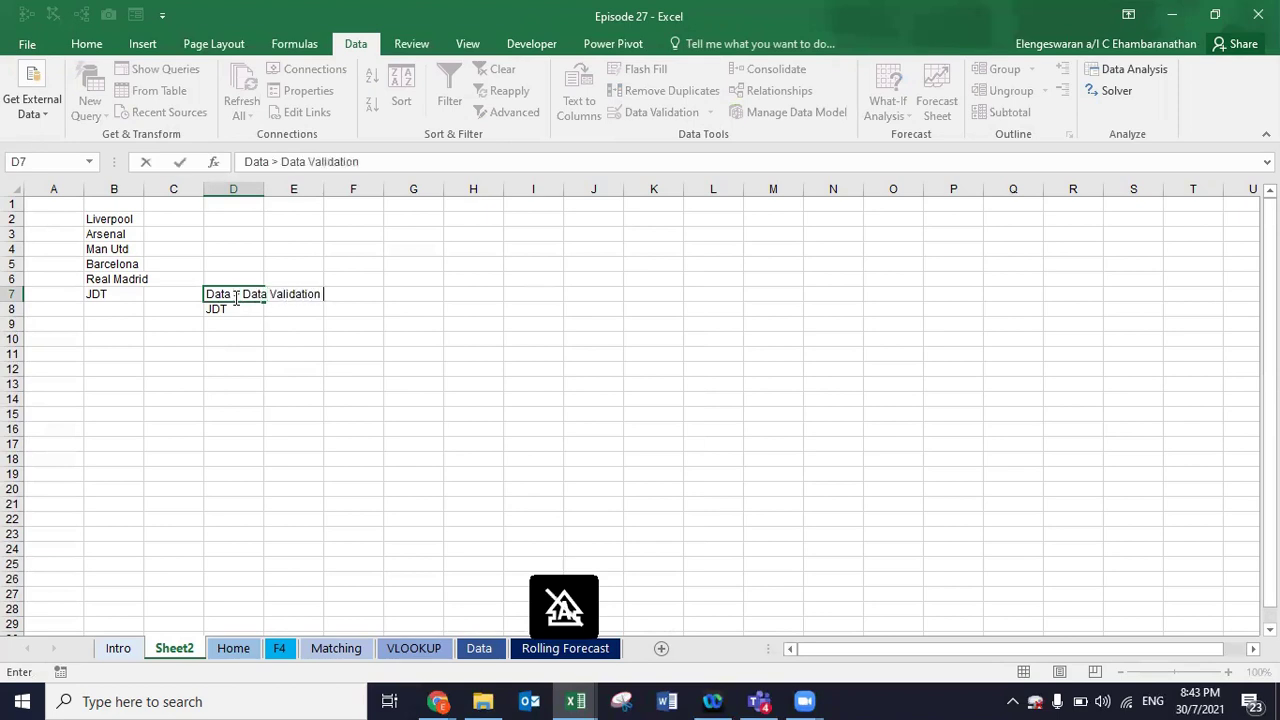
pyautogui.write('LiST')
pyautogui.press('Return')
pyautogui.click(236, 296)
pyautogui.click(236, 308)
pyautogui.click(236, 297)
pyautogui.hotkey('ctrl', 'b')
# - Enter the label "Develop Tab" in cell D10
pyautogui.click(233, 339)
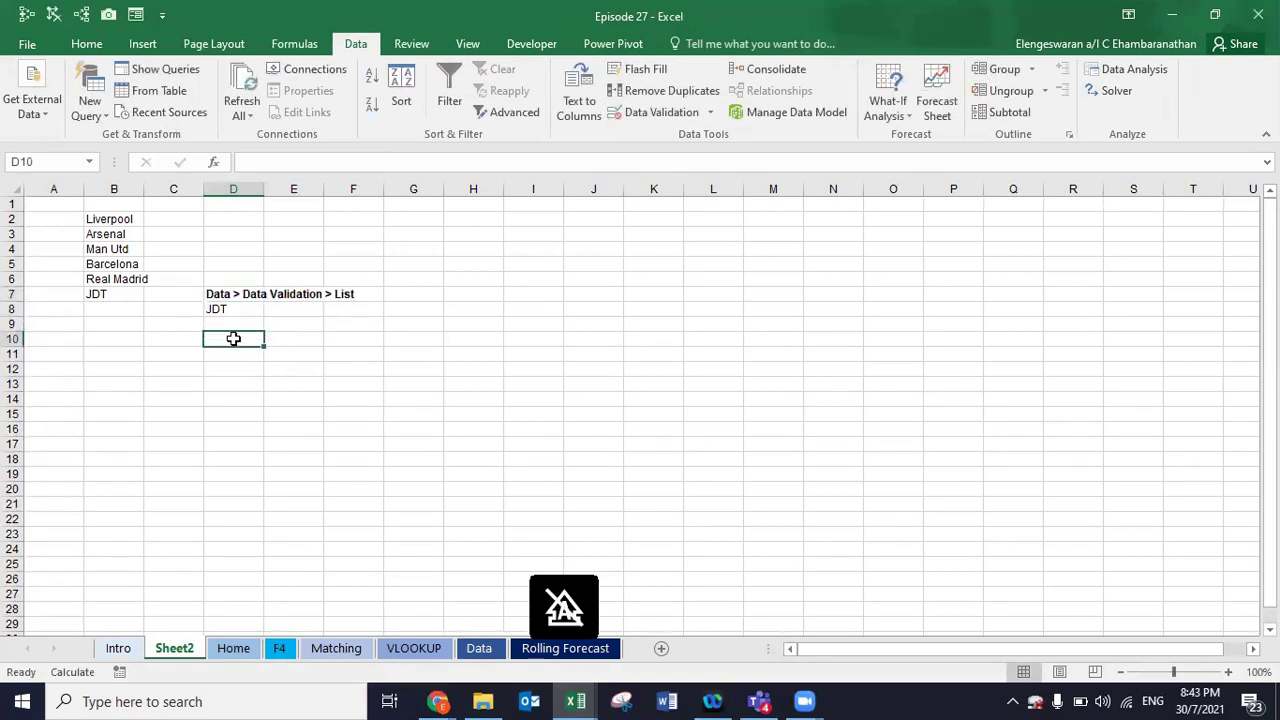
pyautogui.write('Develop Tab')
pyautogui.press('Return')
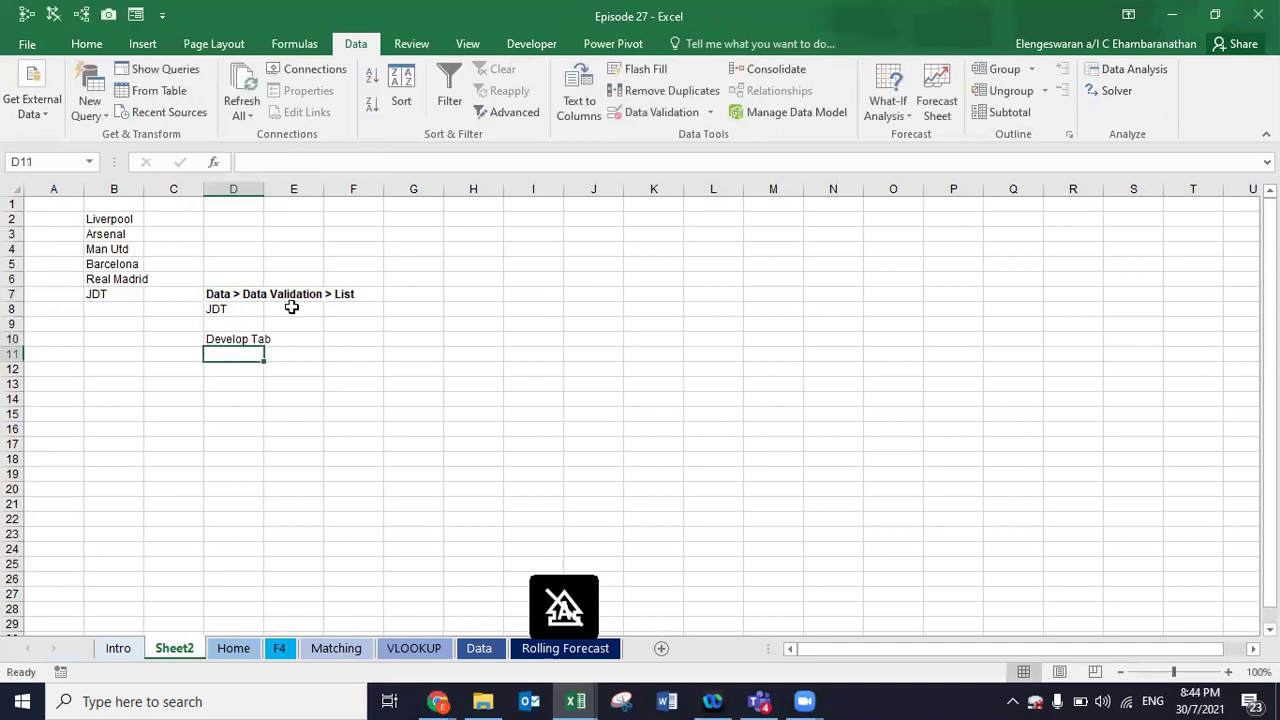
# - Insert a Combo Box form control just below the D10 label, spanning about D11 to F12
pyautogui.click(531, 45)
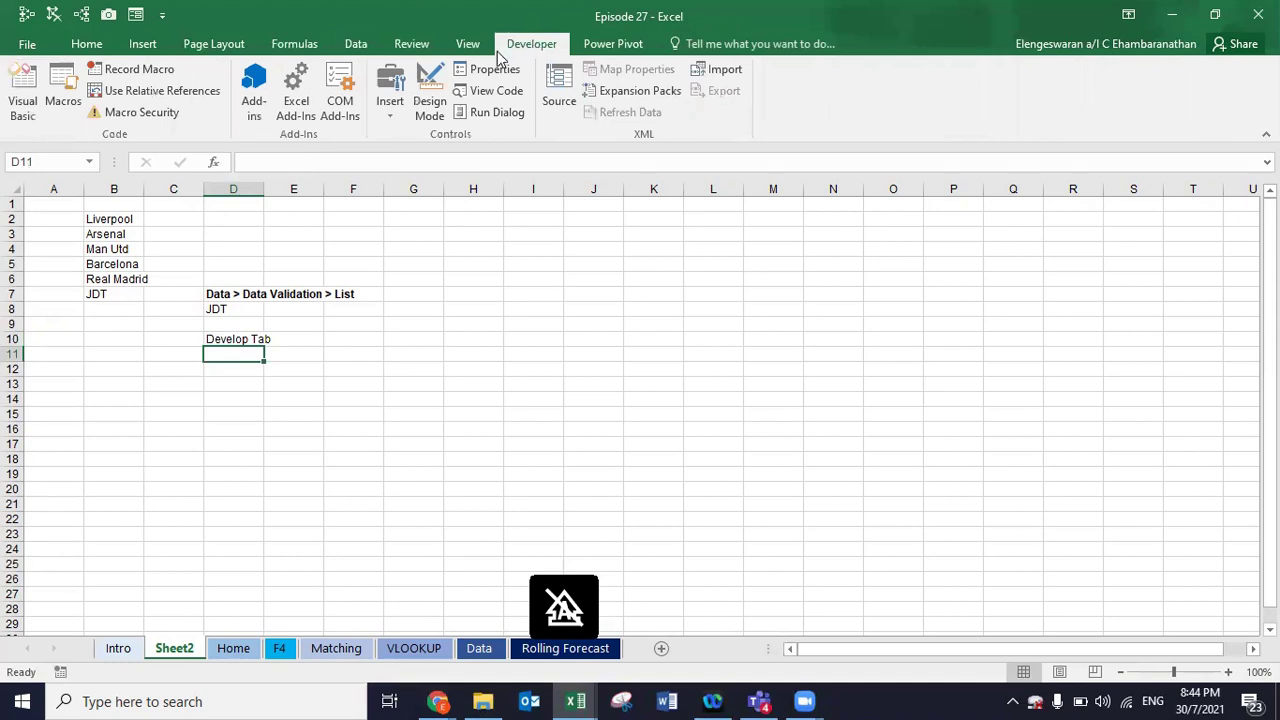
pyautogui.click(403, 113)
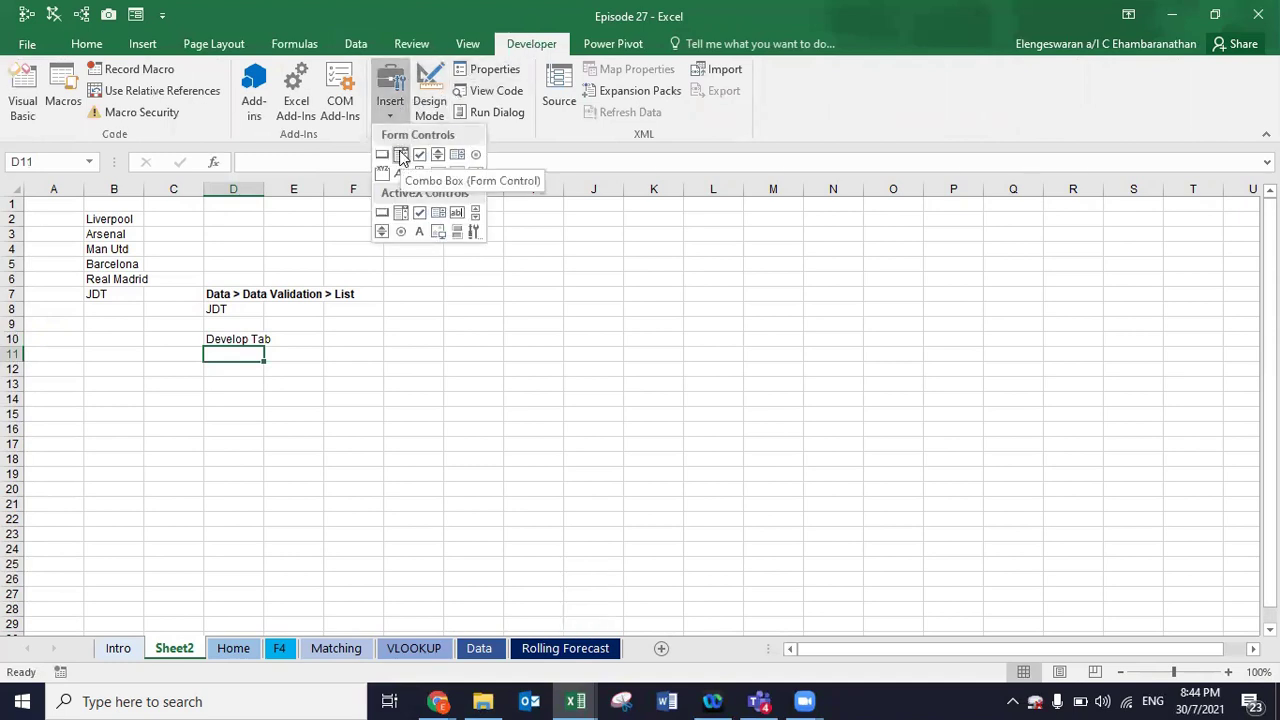
pyautogui.click(401, 155)
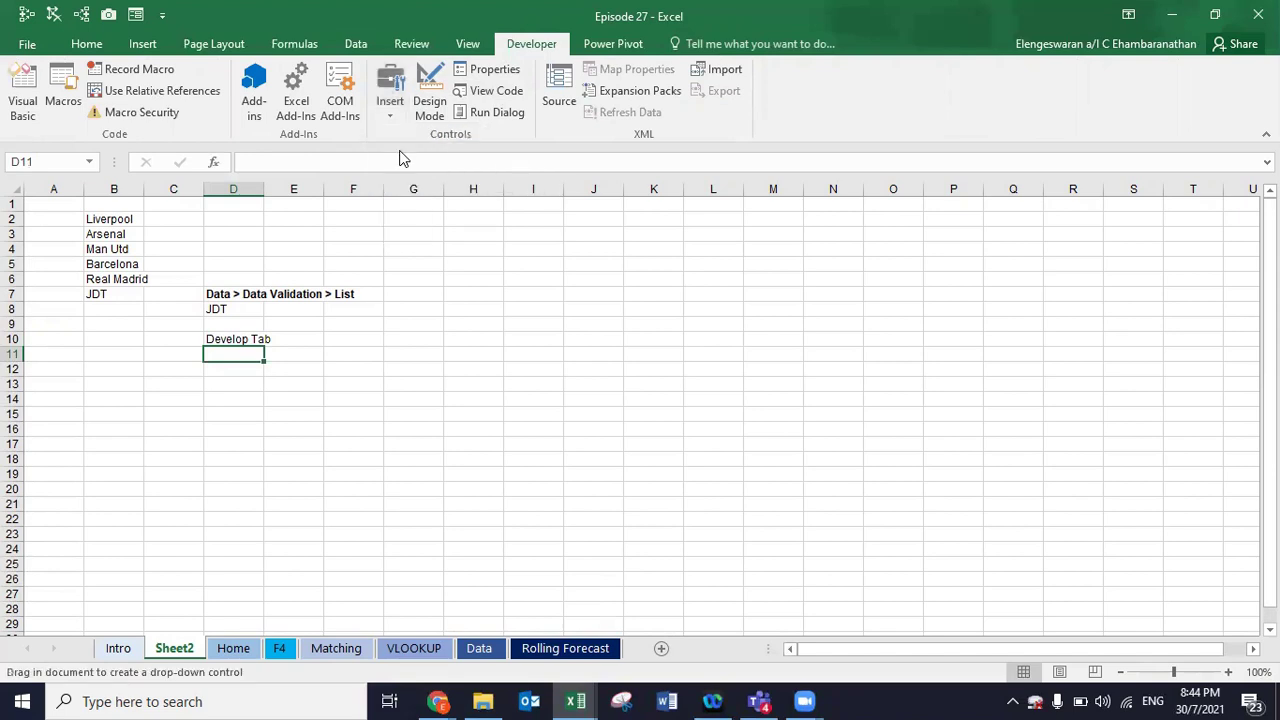
pyautogui.moveTo(202, 342)
pyautogui.mouseDown()
pyautogui.moveTo(271, 371)
pyautogui.moveTo(382, 371)
pyautogui.mouseUp()
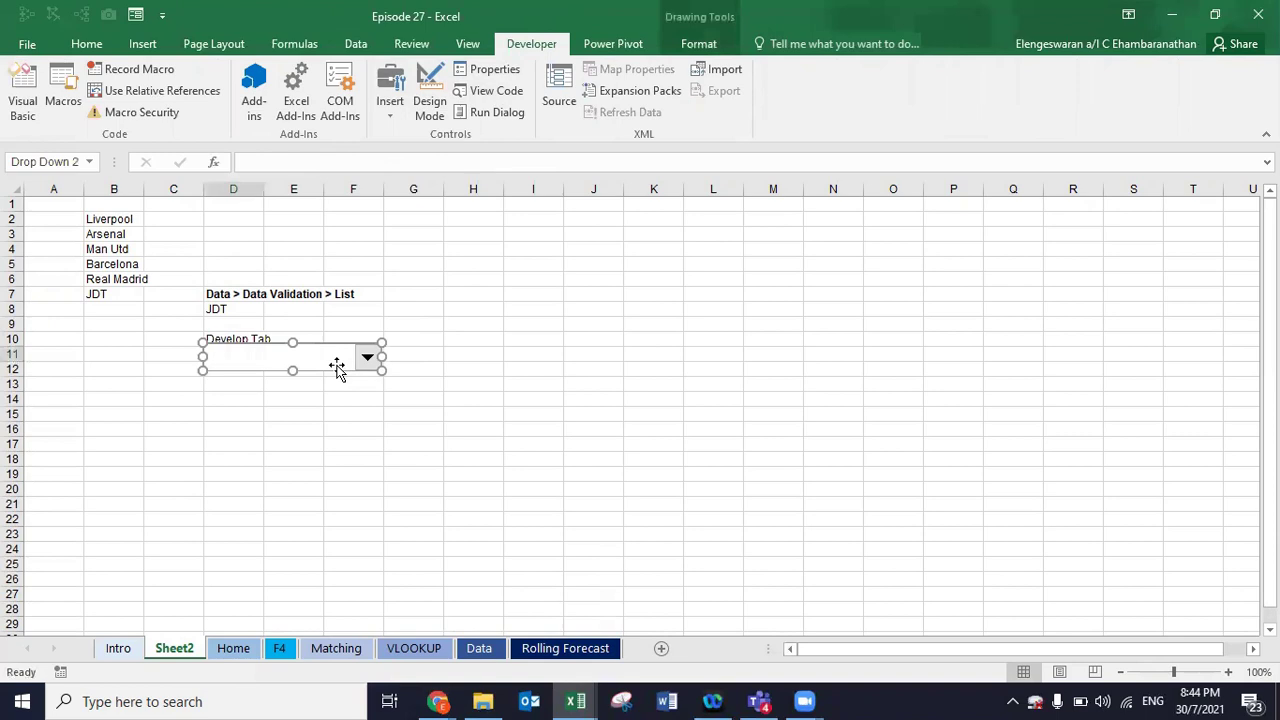
# - Format the combo box control with input range $B$2:$B$7 and cell link $C$12
pyautogui.rightClick(337, 372)
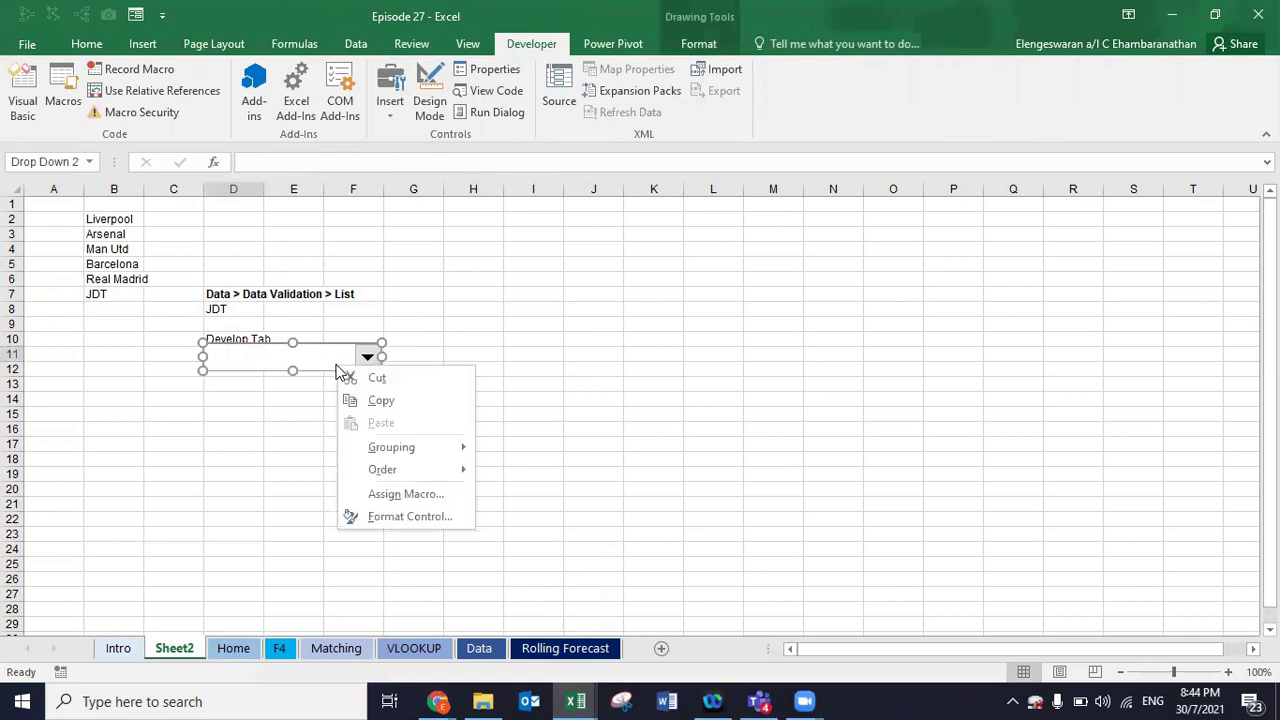
pyautogui.click(408, 513)
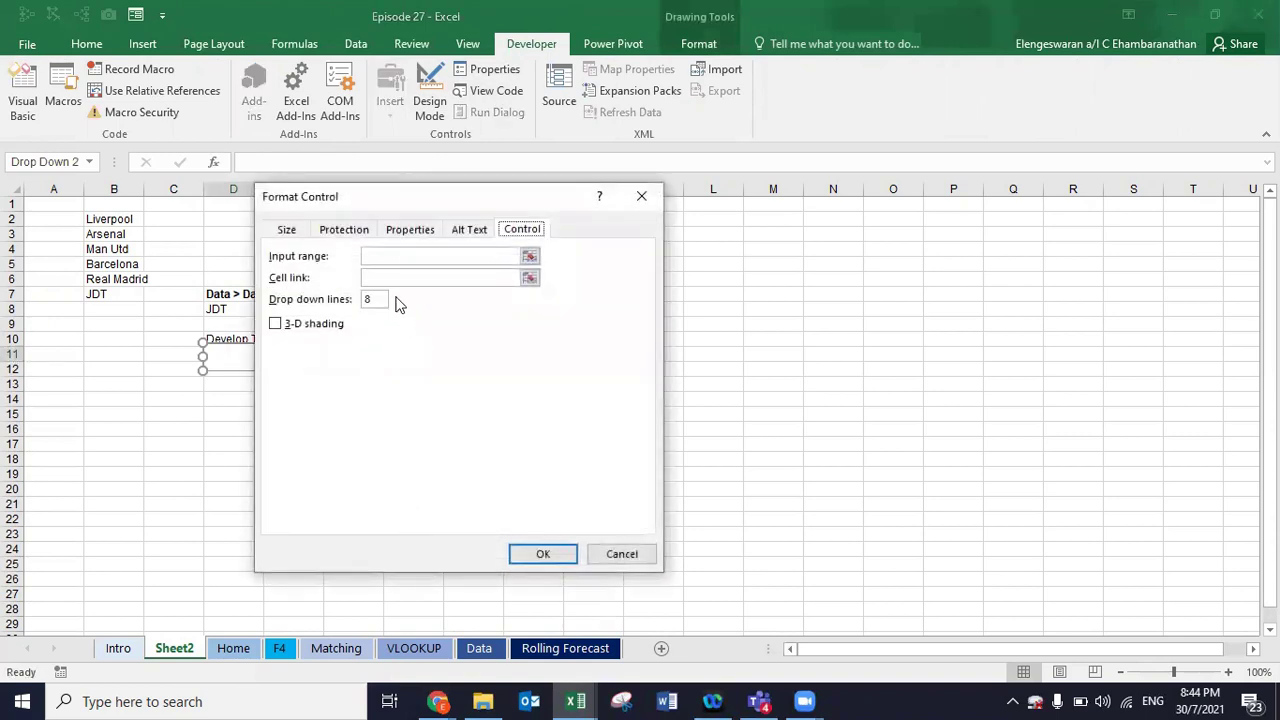
pyautogui.click(374, 257)
pyautogui.moveTo(108, 219); pyautogui.dragTo(118, 294)
pyautogui.click(400, 277)
pyautogui.click(172, 366)
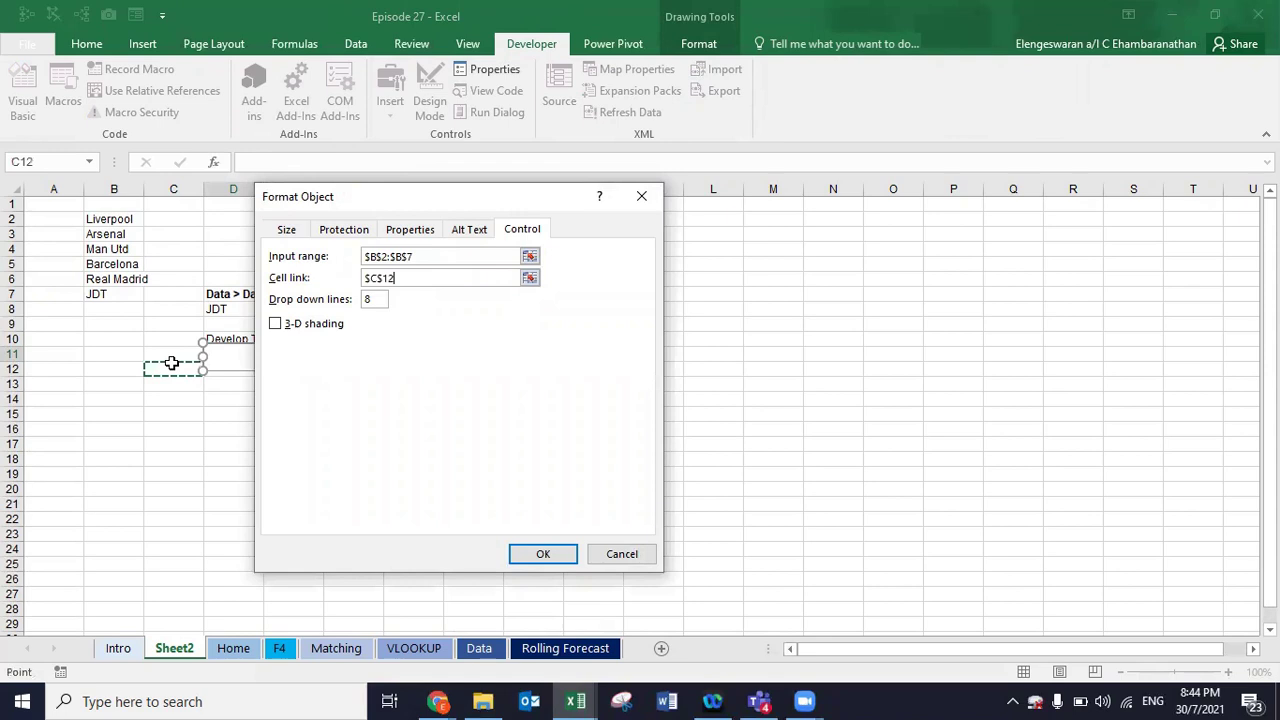
pyautogui.click(543, 555)
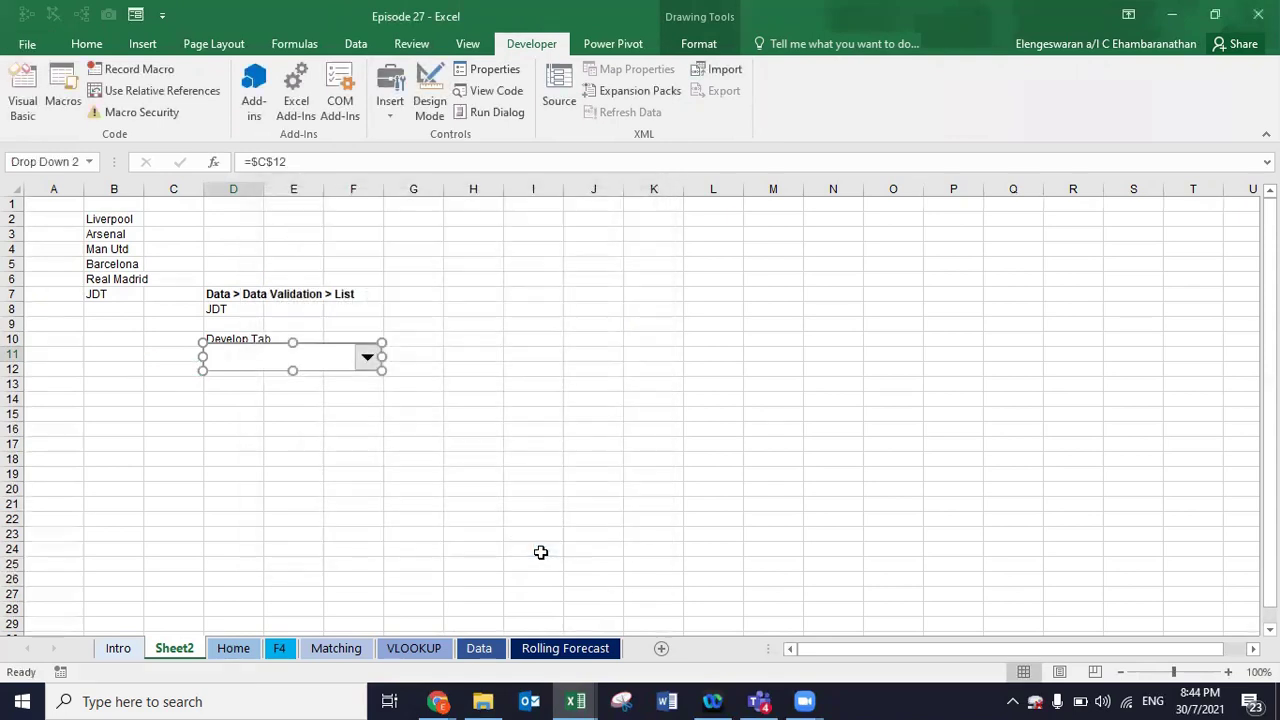
# - Test the combo box by choosing Liverpool and Arsenal, and leave it on JDT
pyautogui.click(338, 440)
pyautogui.click(368, 363)
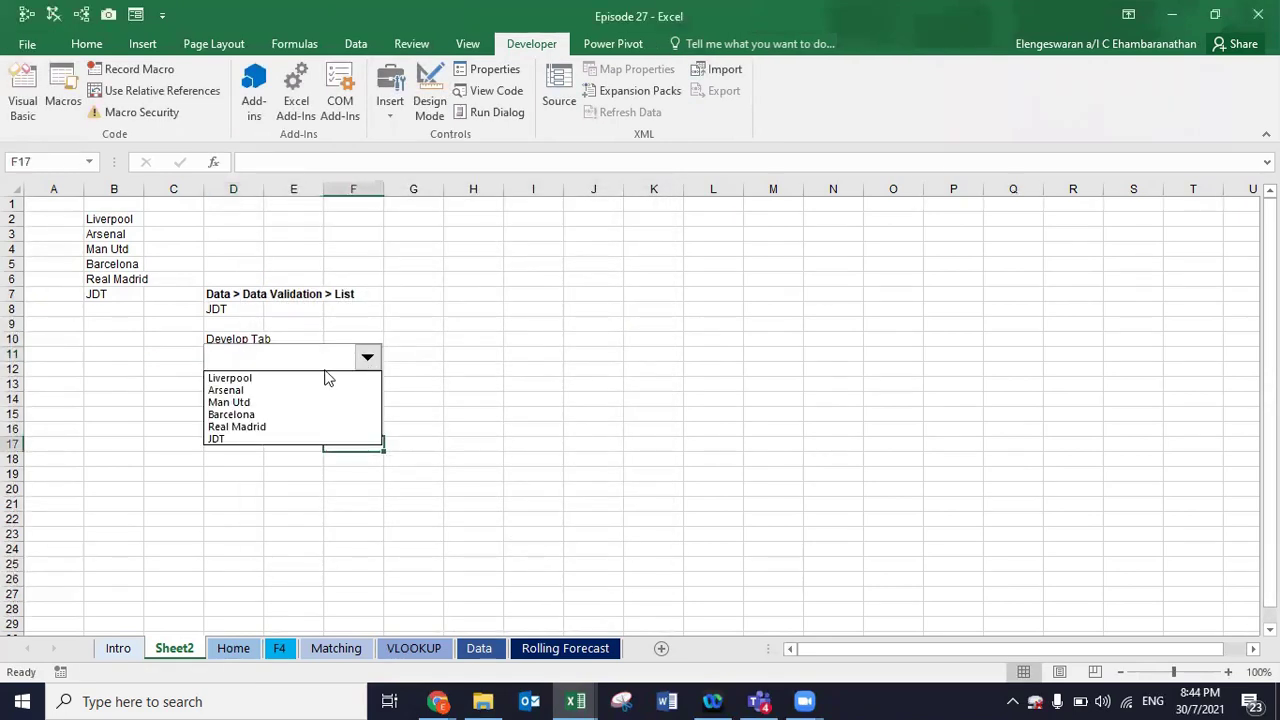
pyautogui.click(323, 375)
pyautogui.click(368, 358)
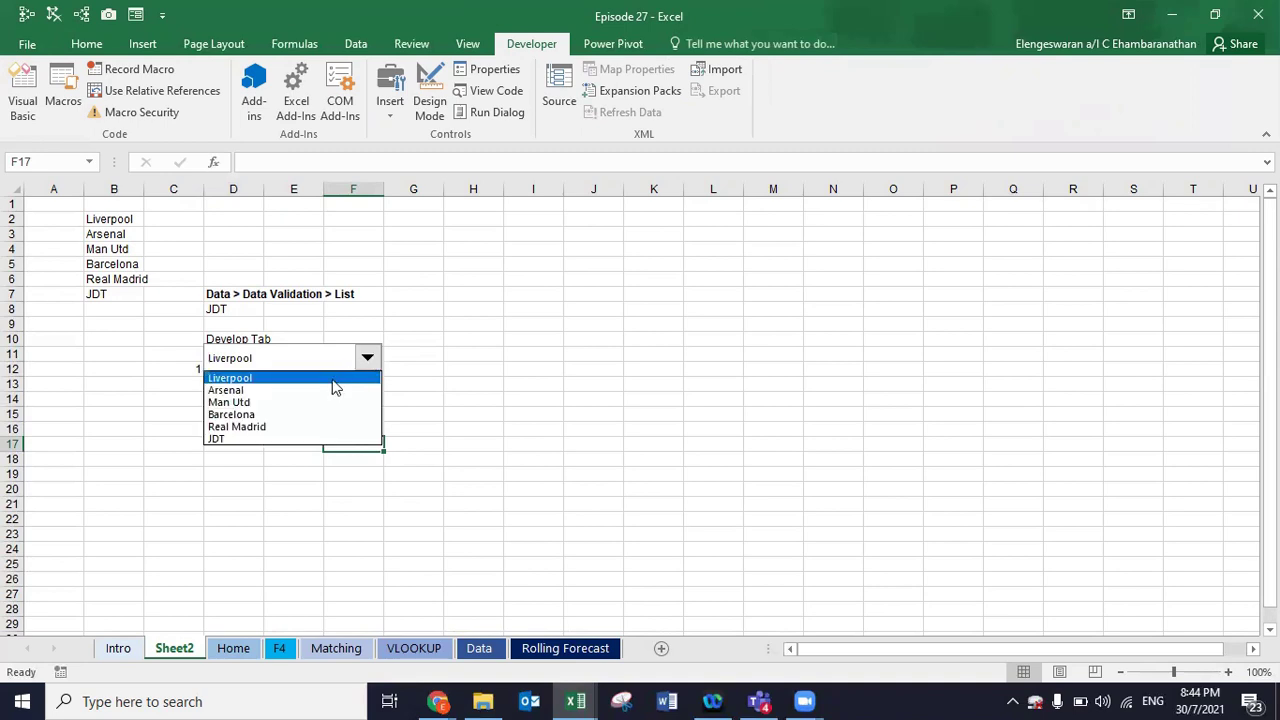
pyautogui.click(320, 389)
pyautogui.click(367, 360)
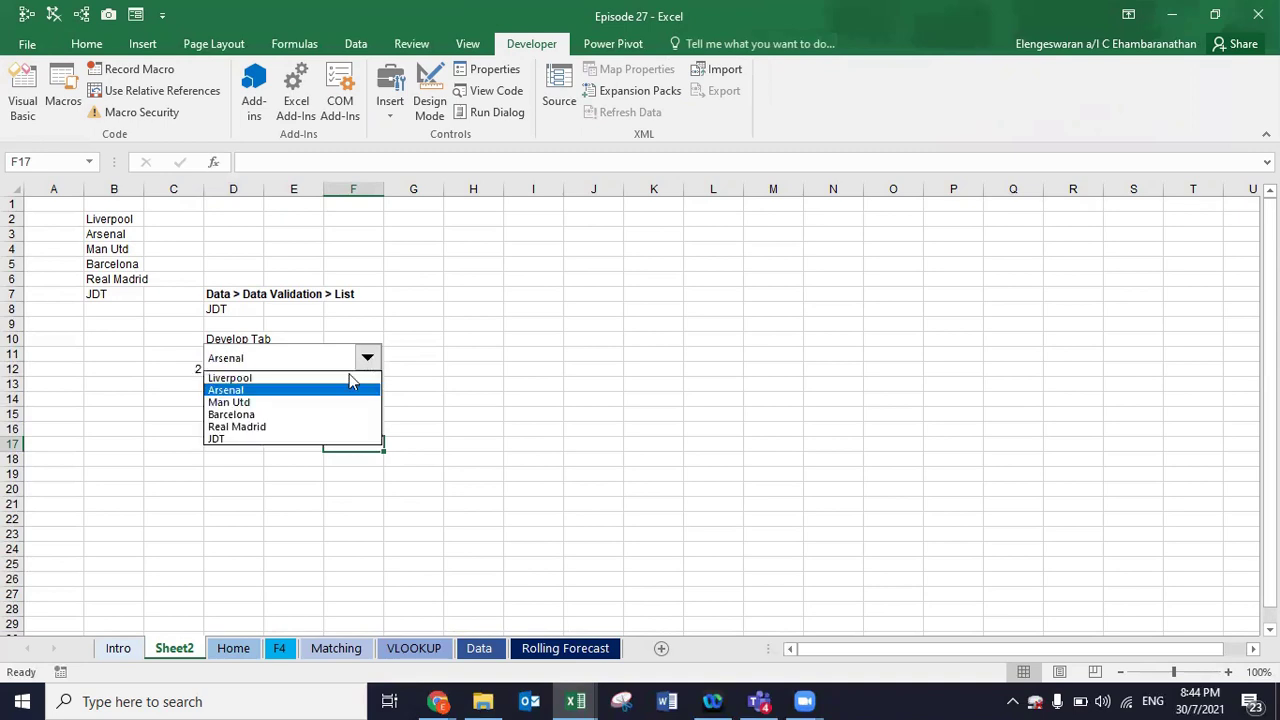
pyautogui.click(277, 439)
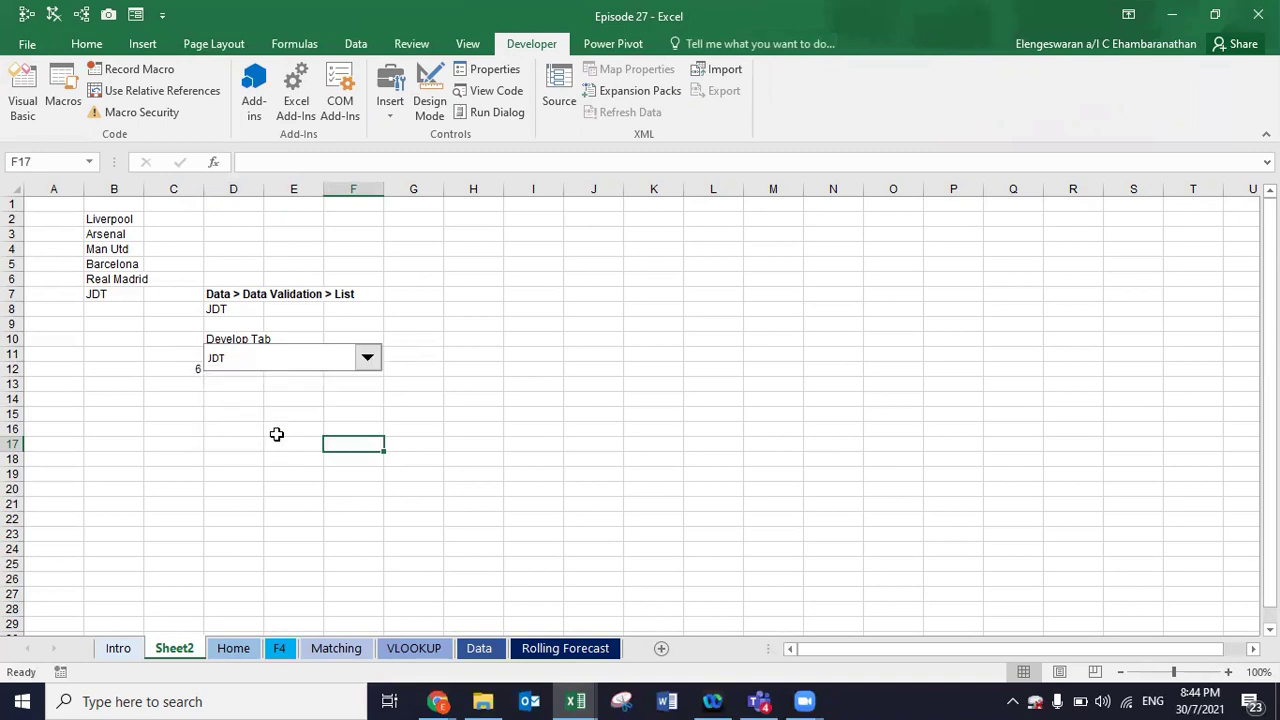
# - Extend the label in D10 to "Develop Tab > Insert > Combo Box" and make it bold
pyautogui.click(238, 396)
pyautogui.press('Up')
pyautogui.press('Up')
pyautogui.press('Up')
pyautogui.press('Up')
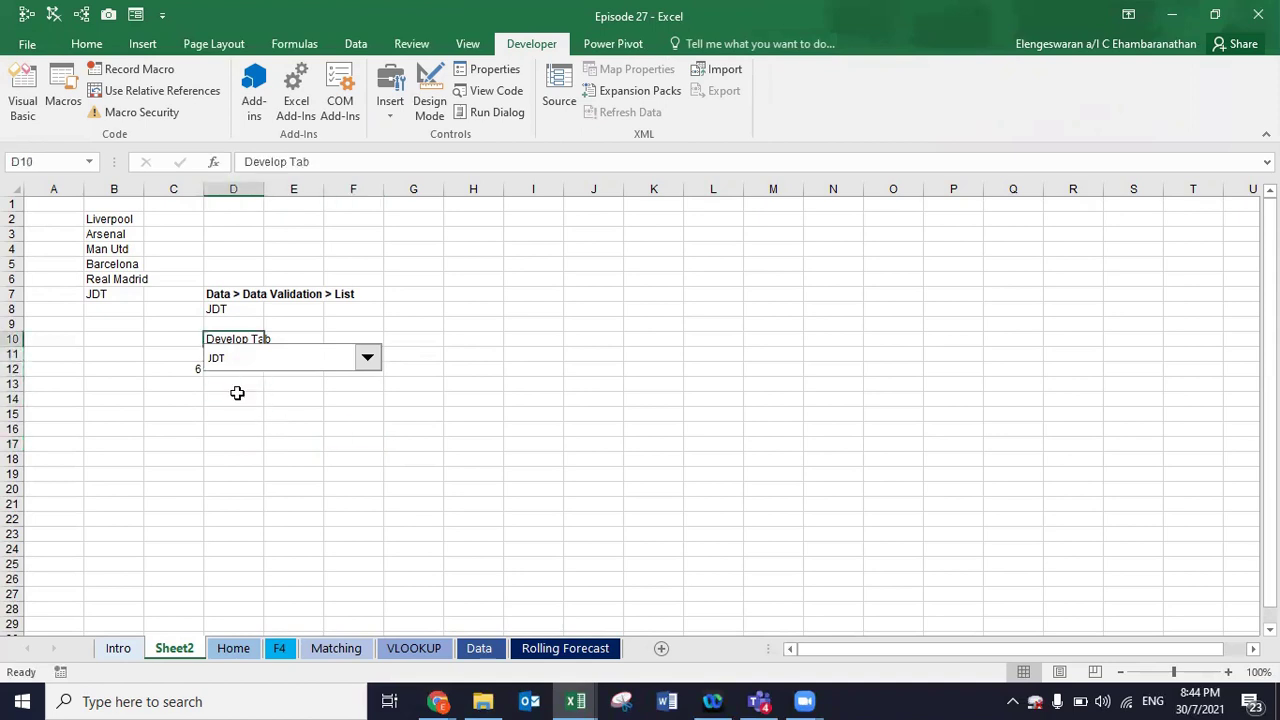
pyautogui.press('F2')
pyautogui.write('> Ins')
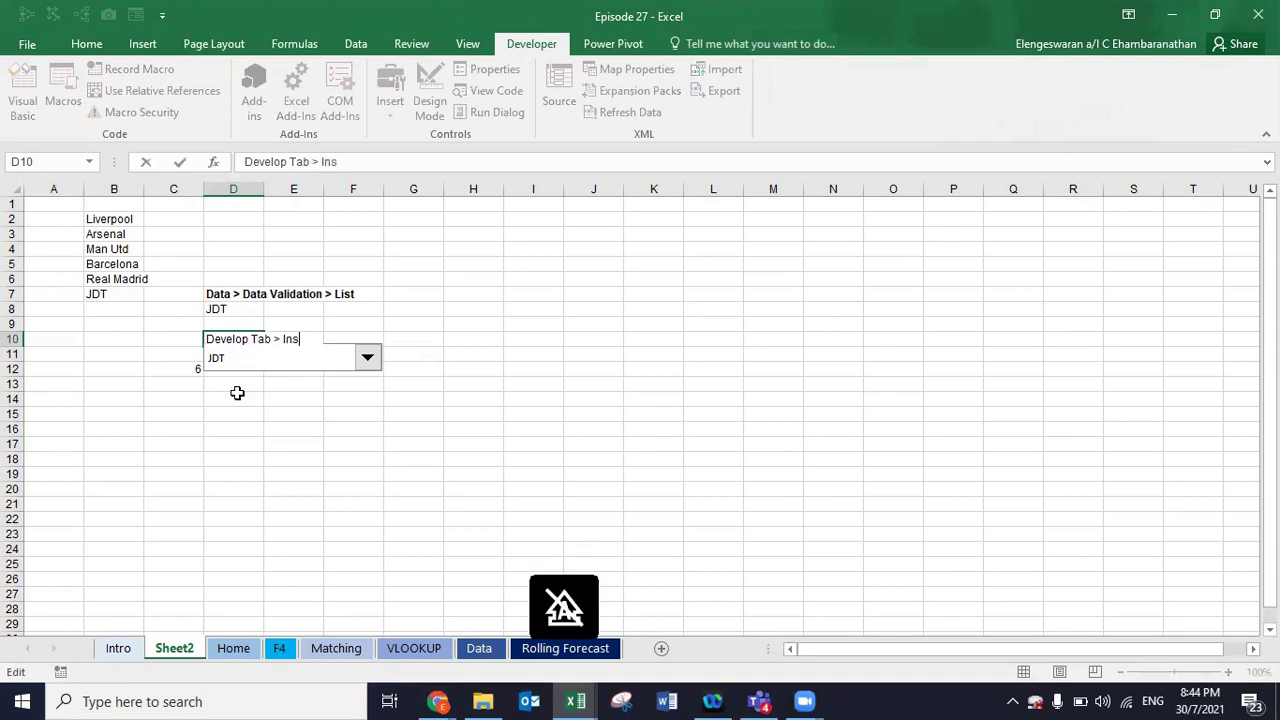
pyautogui.write('ert > Combo Box')
pyautogui.press('Return')
pyautogui.press('Up')
pyautogui.hotkey('ctrl', 'b')
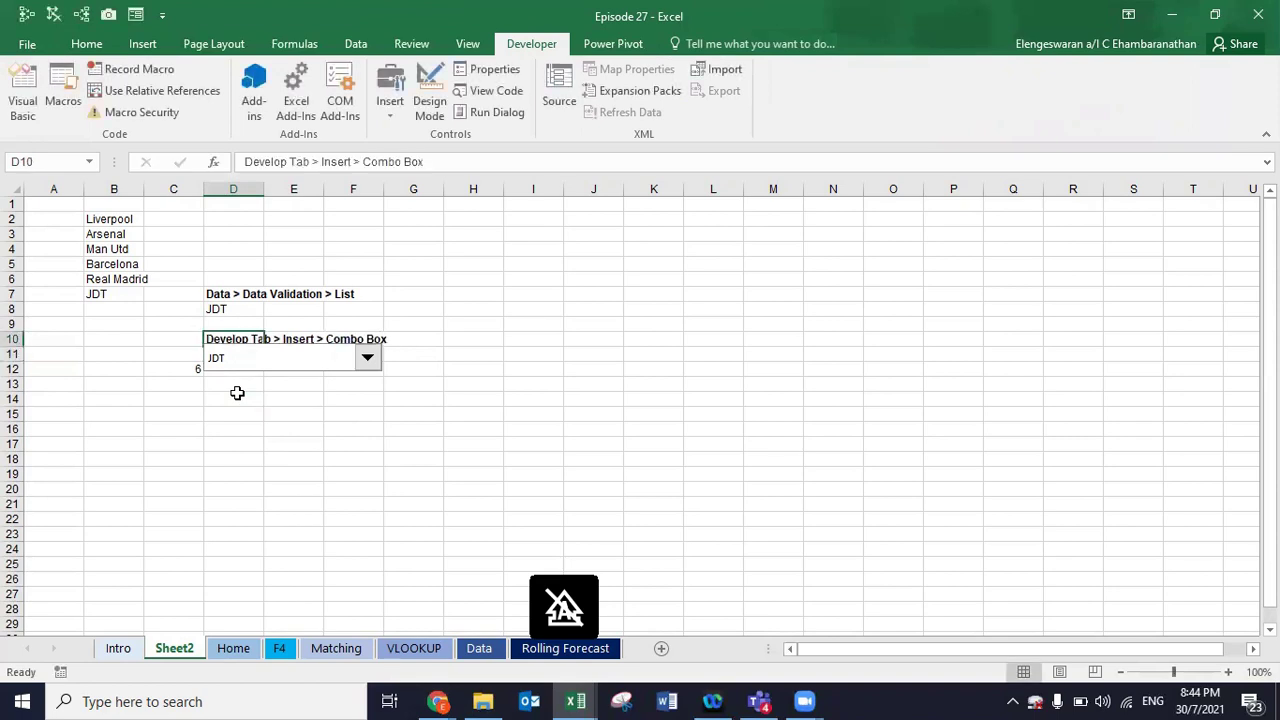
# - Enter the note "it is remain in one cell" in cell E8, beside the data validation drop-down
pyautogui.click(200, 400)
pyautogui.click(229, 301)
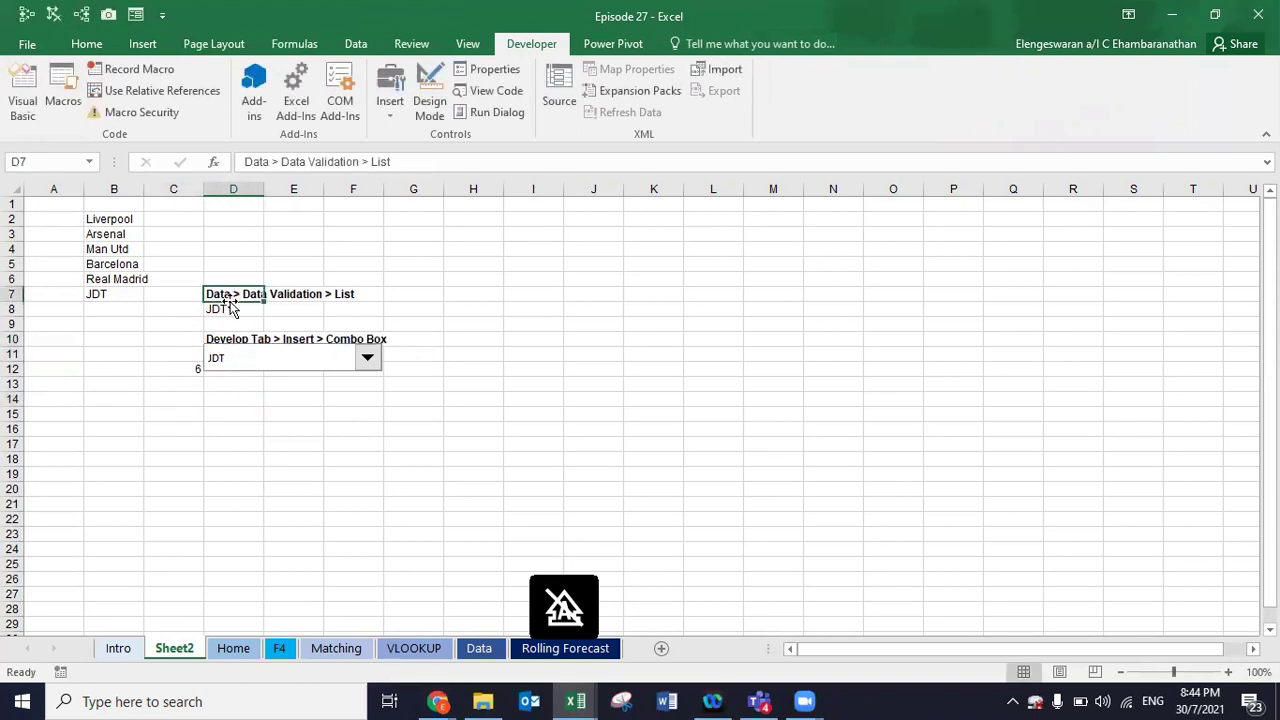
pyautogui.click(222, 309)
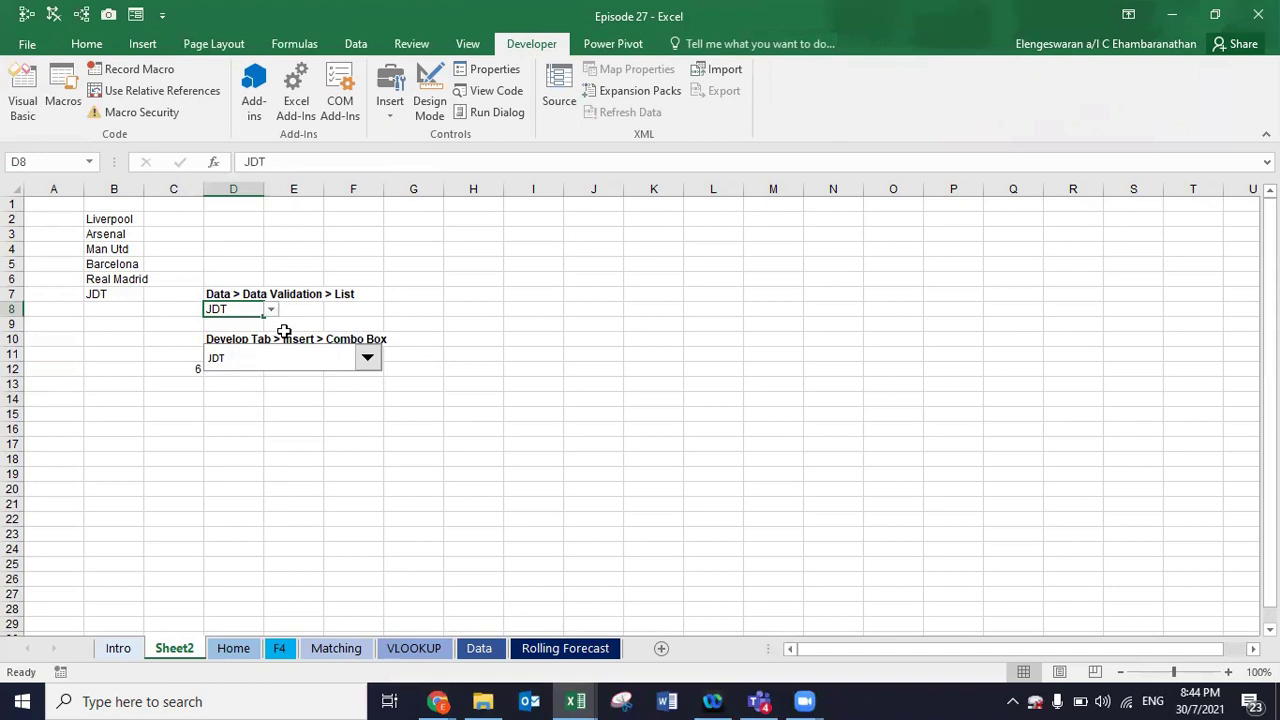
pyautogui.press('Right')
pyautogui.write('it')
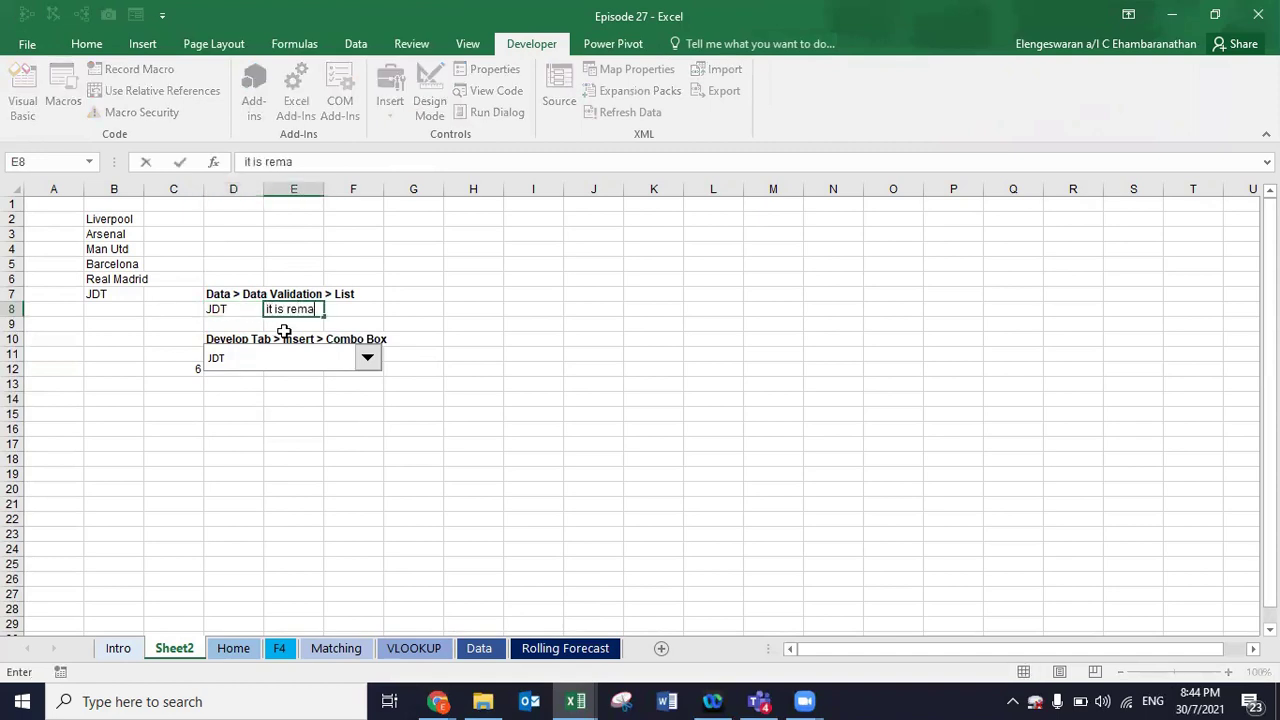
pyautogui.write(' is remain in one cell')
pyautogui.press('Return')
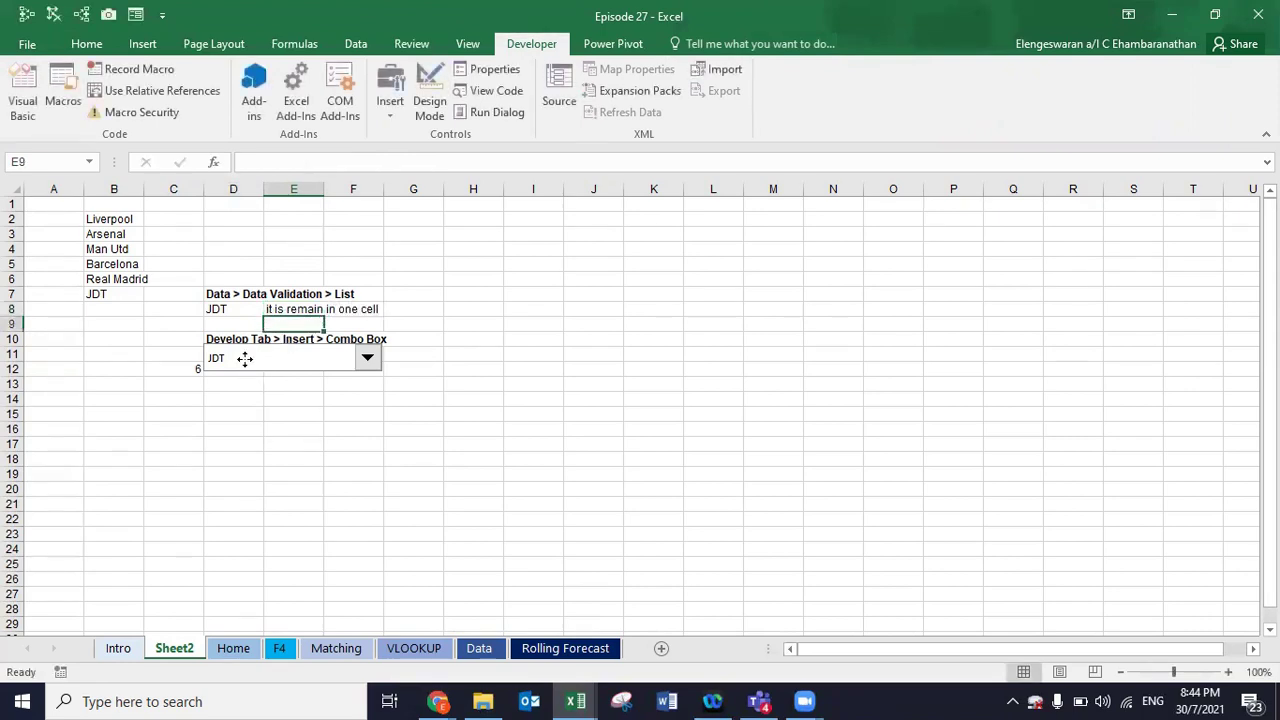
# - Move the combo box slightly down so that it clears the label in D10
pyautogui.rightClick(247, 367)
pyautogui.click(236, 362)
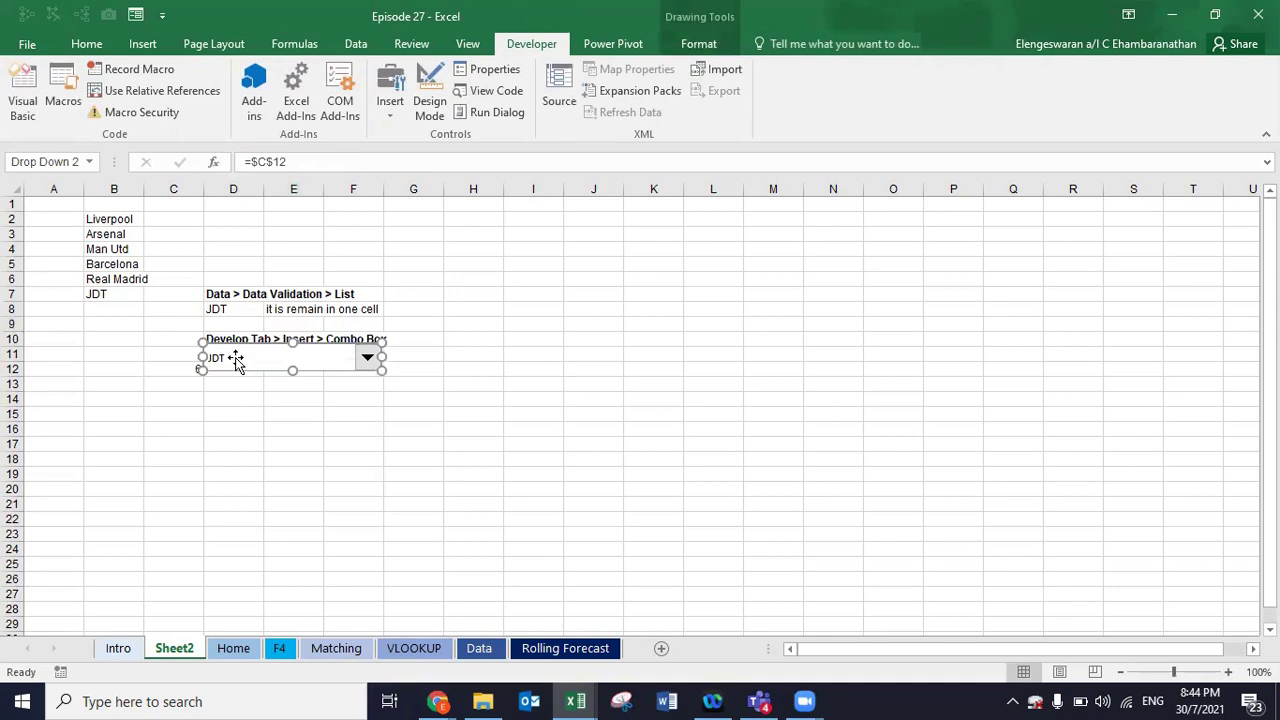
pyautogui.moveTo(236, 357)
pyautogui.mouseDown()
pyautogui.moveTo(549, 283)
pyautogui.moveTo(160, 266)
pyautogui.moveTo(75, 245)
pyautogui.moveTo(63, 508)
pyautogui.moveTo(645, 500)
pyautogui.moveTo(266, 360)
pyautogui.moveTo(239, 364)
pyautogui.mouseUp()
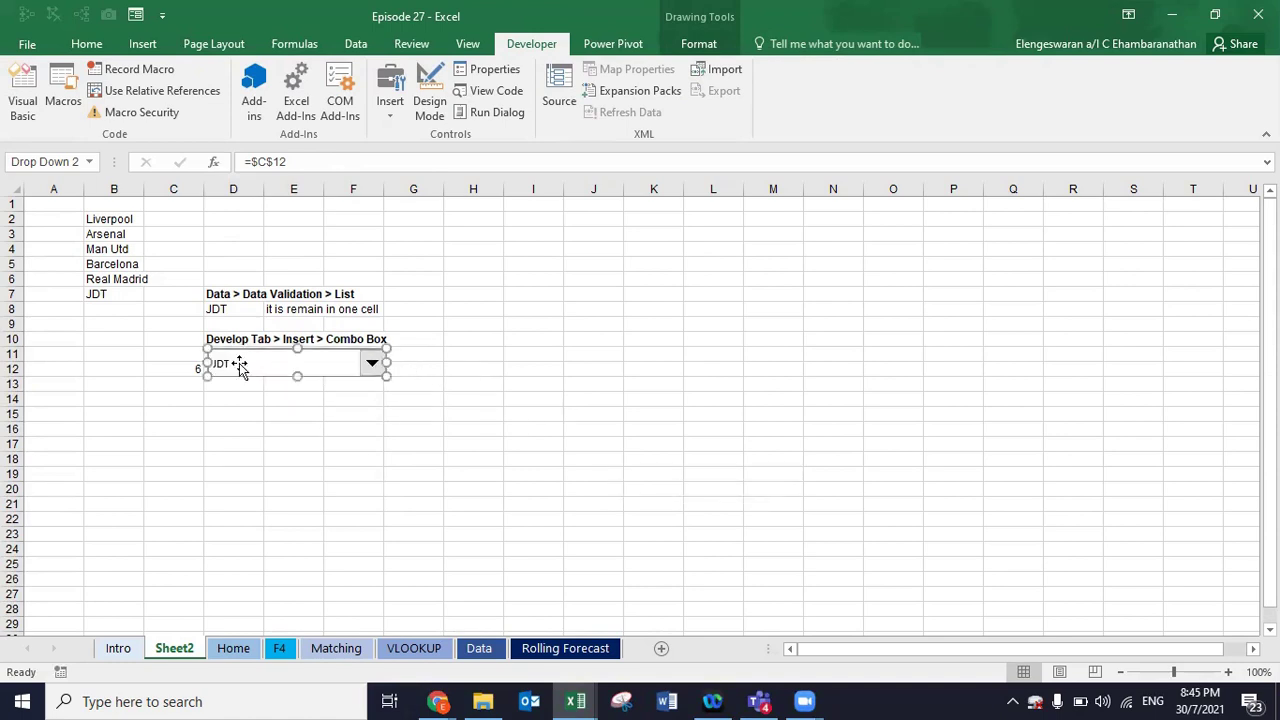
pyautogui.click(175, 427)
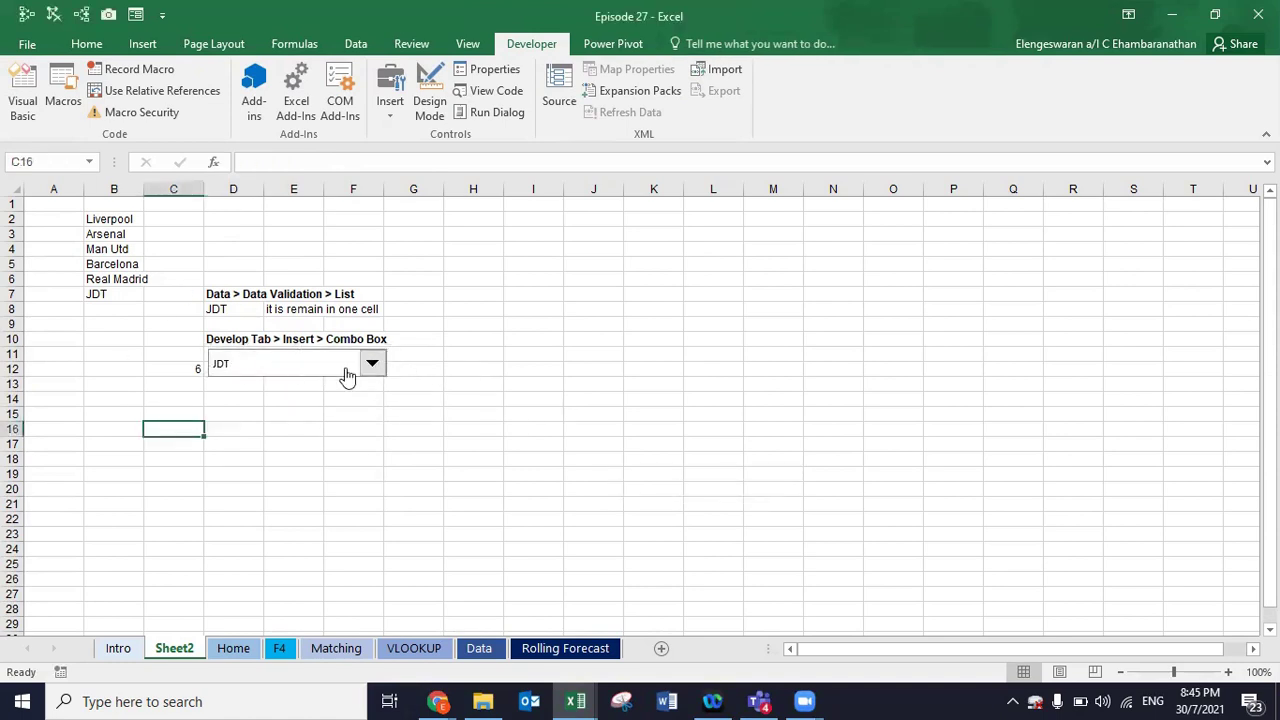
# - Try enlarging the combo box to about column L, row 19, and shrink it to about one row high, ending in column F
pyautogui.rightClick(336, 370)
pyautogui.press('Escape')
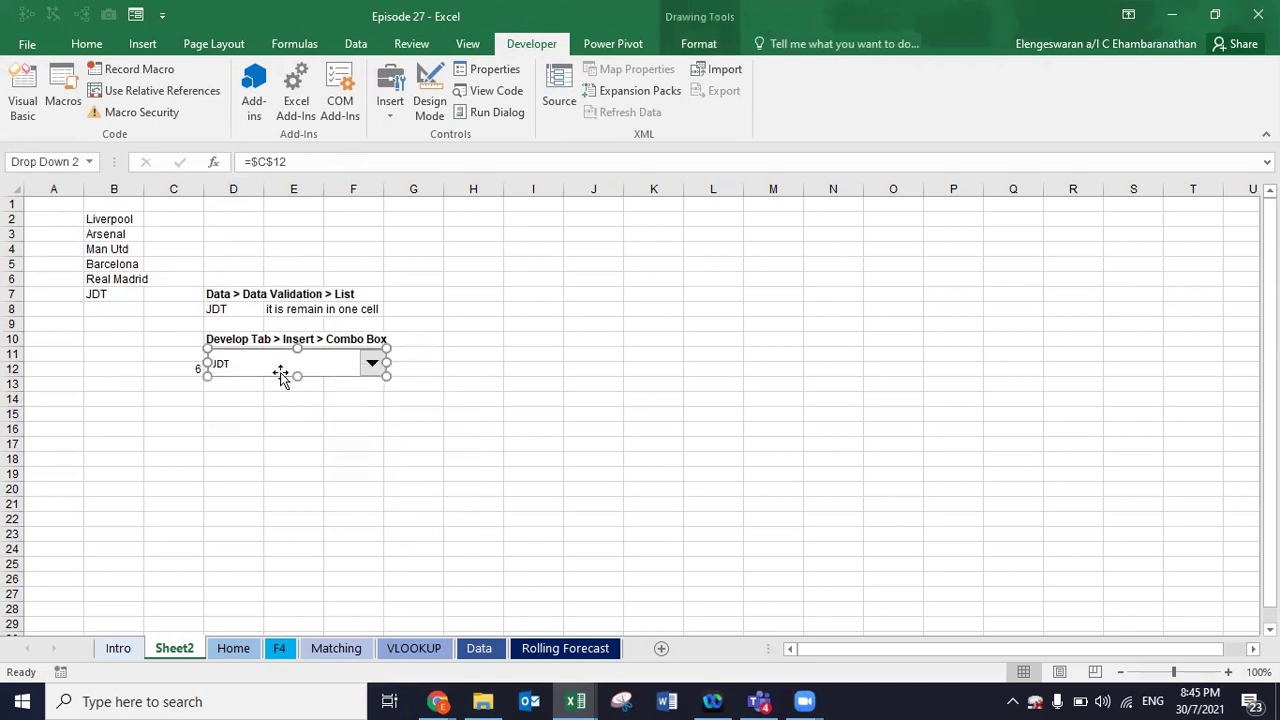
pyautogui.moveTo(386, 377); pyautogui.dragTo(735, 485)
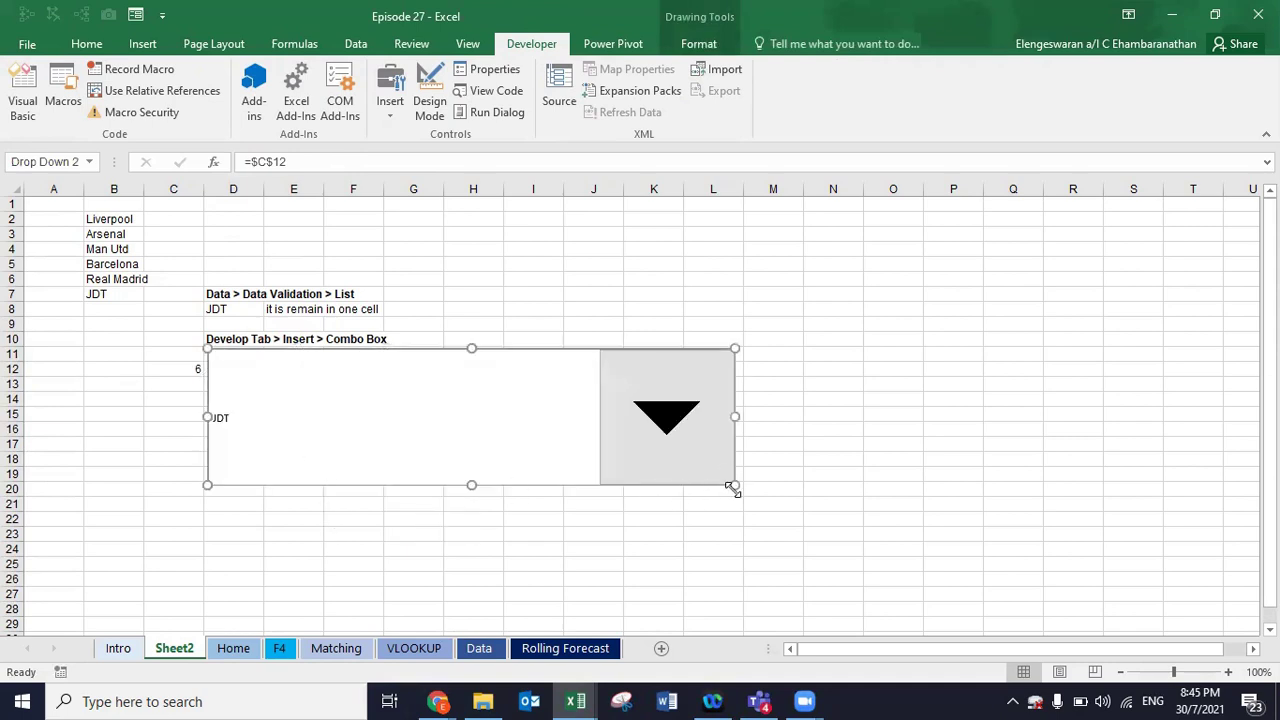
pyautogui.hotkey('ctrl', 'z')
pyautogui.moveTo(372, 412); pyautogui.dragTo(347, 367)
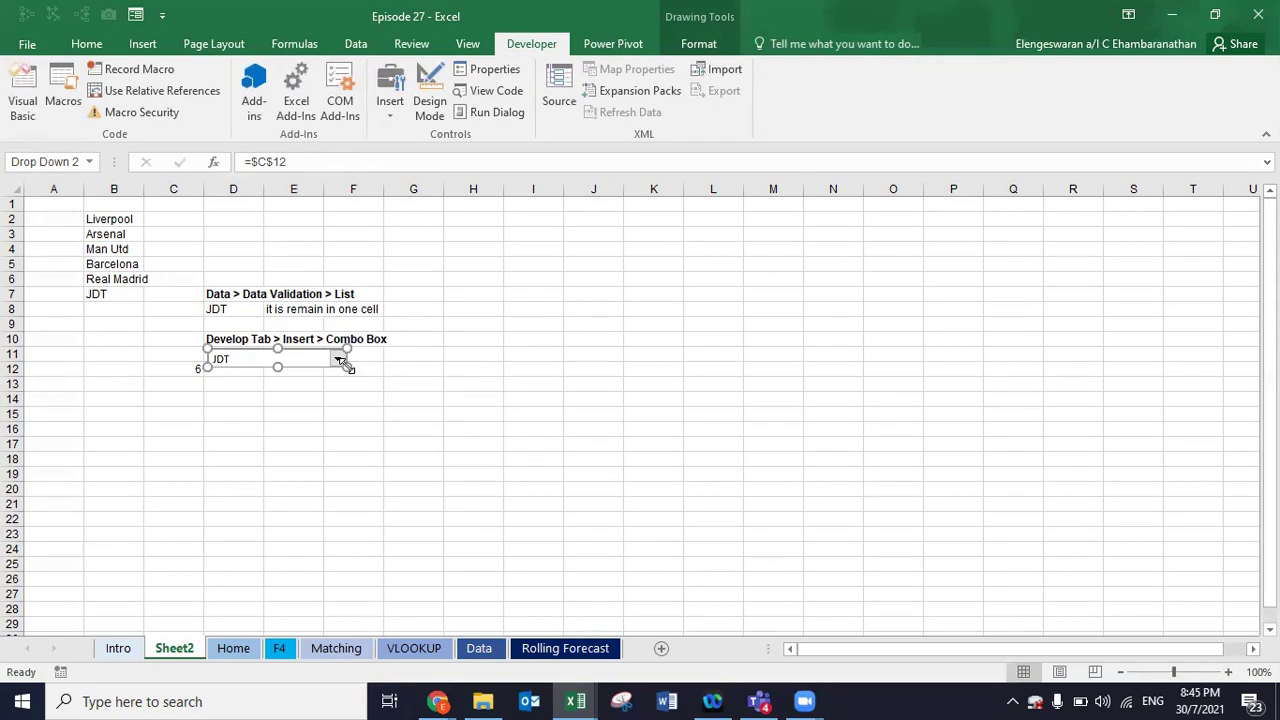
# - Set the combo box's number of drop down lines to 5 in its control format
pyautogui.rightClick(266, 368)
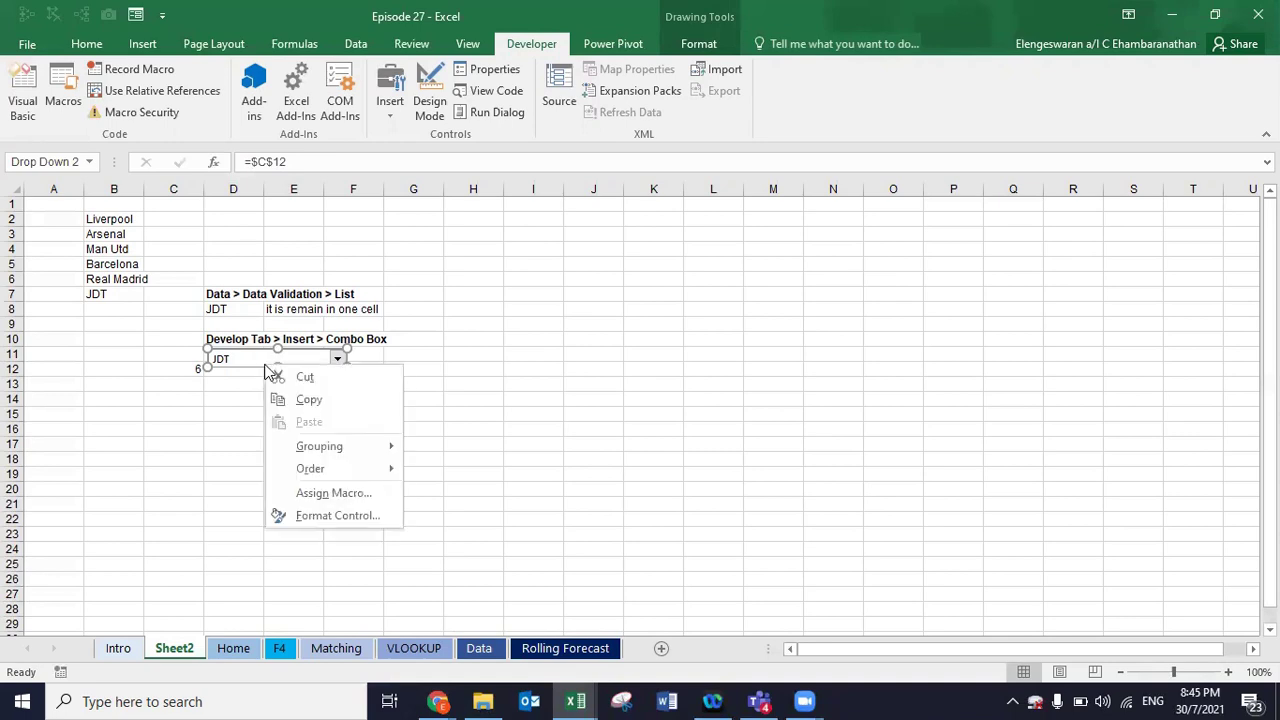
pyautogui.click(328, 517)
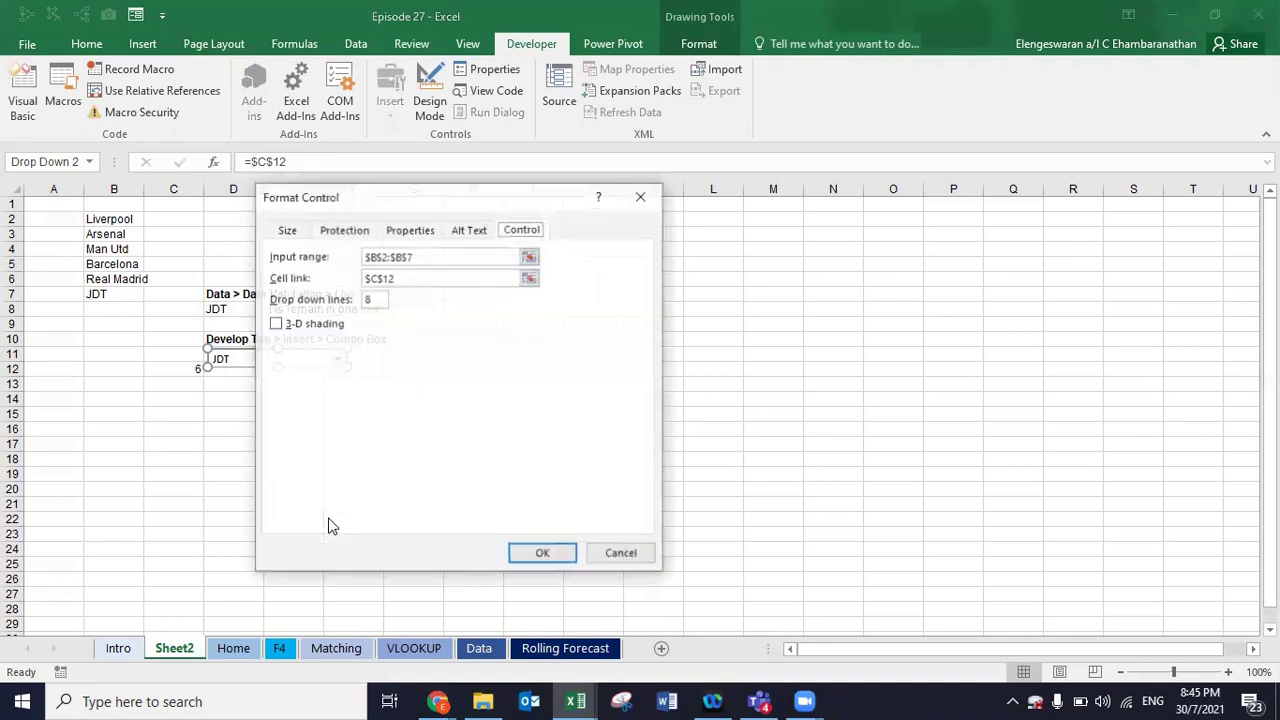
pyautogui.click(376, 299)
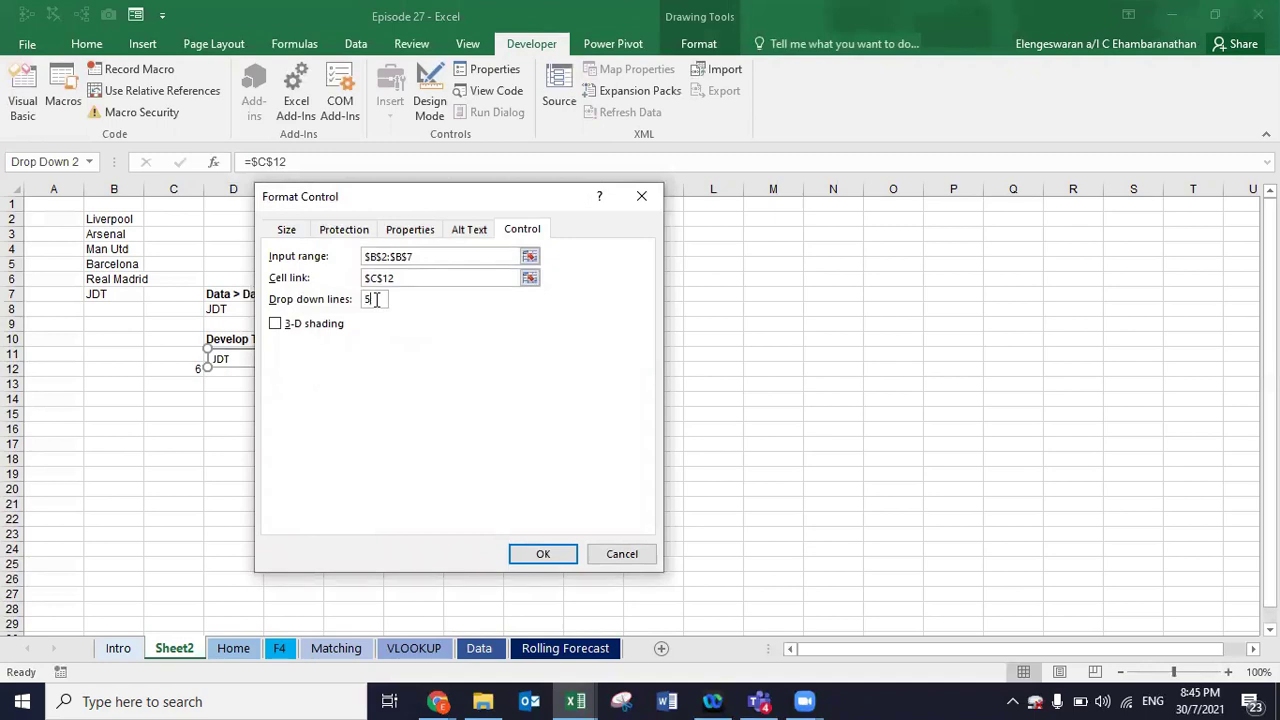
pyautogui.click(551, 557)
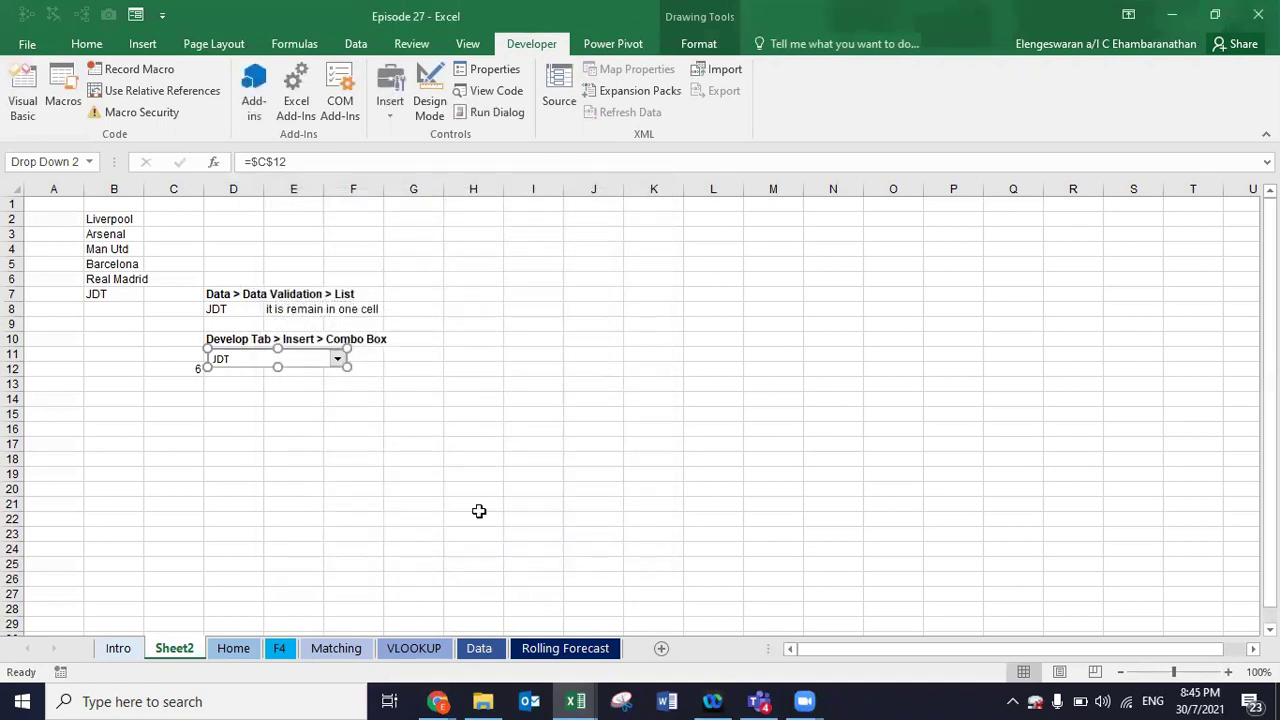
# - Open the combo box's list and scroll through its team entries to check the shortened display
pyautogui.click(371, 457)
pyautogui.click(337, 359)
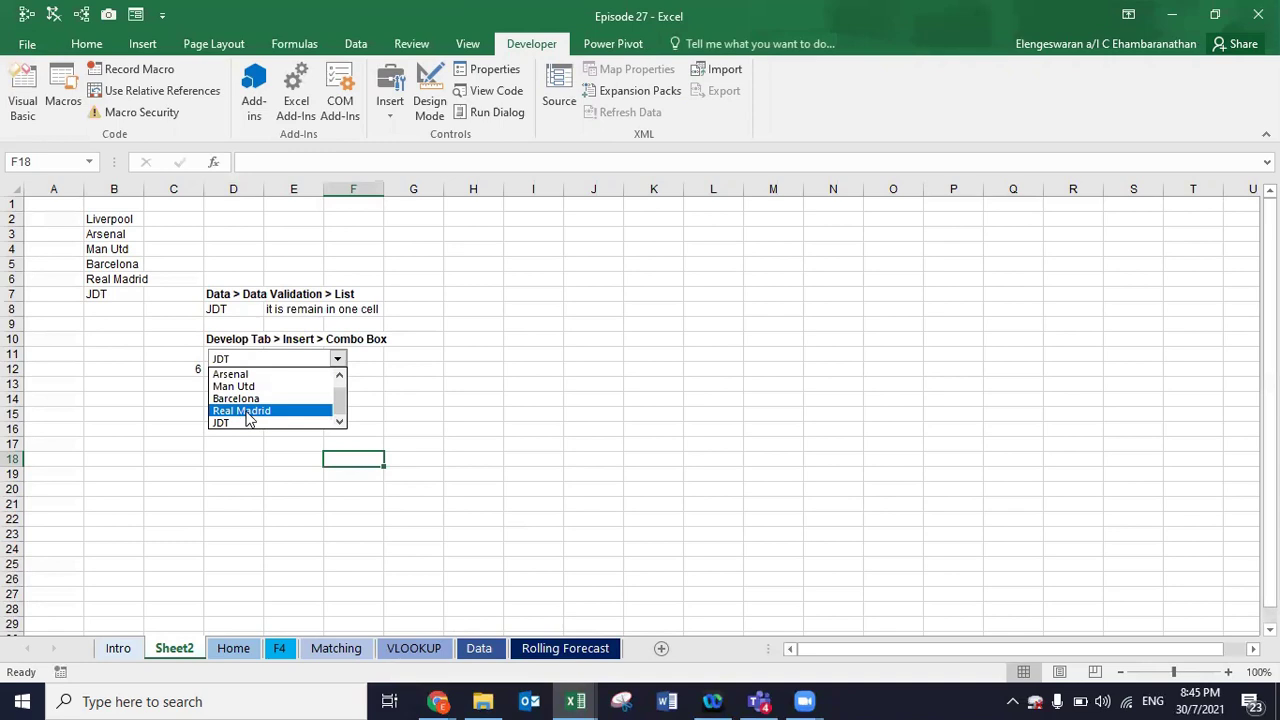
pyautogui.scroll(1, 341, 392)
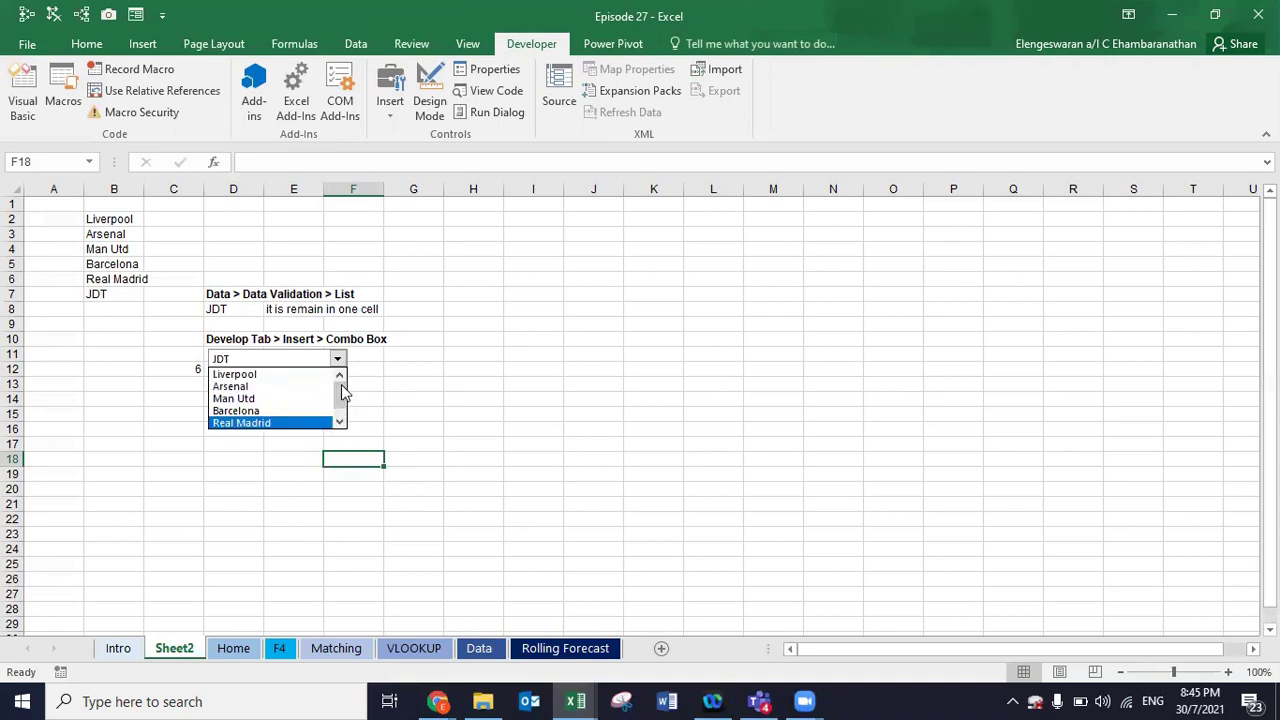